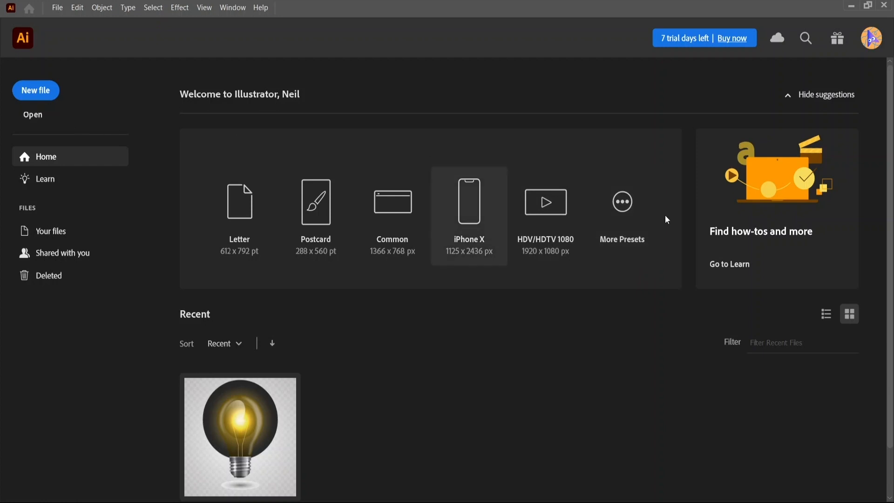
- Create a portrait 4500 x 5400 pt document with CMYK Color, High (300 ppi) raster effects and Default preview mode
{"action": "left_click", "coordinate": [630, 222]}
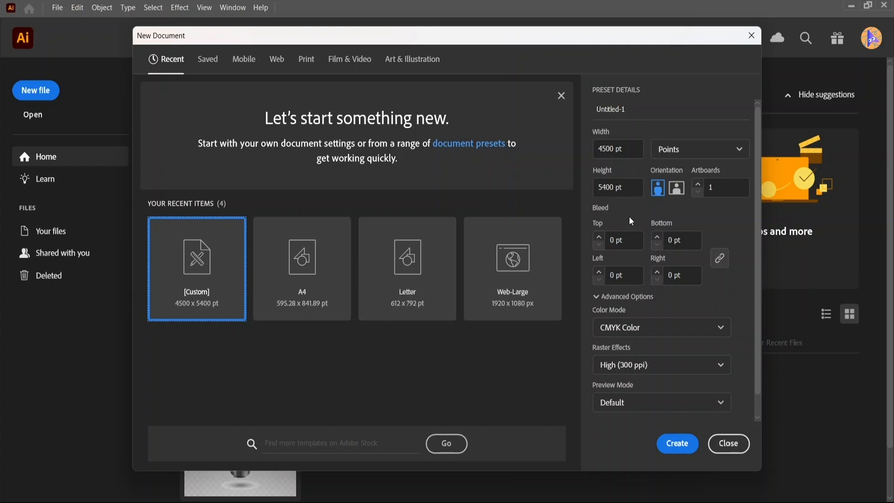
{"action": "left_click", "coordinate": [715, 333]}
{"action": "left_click", "coordinate": [716, 333]}
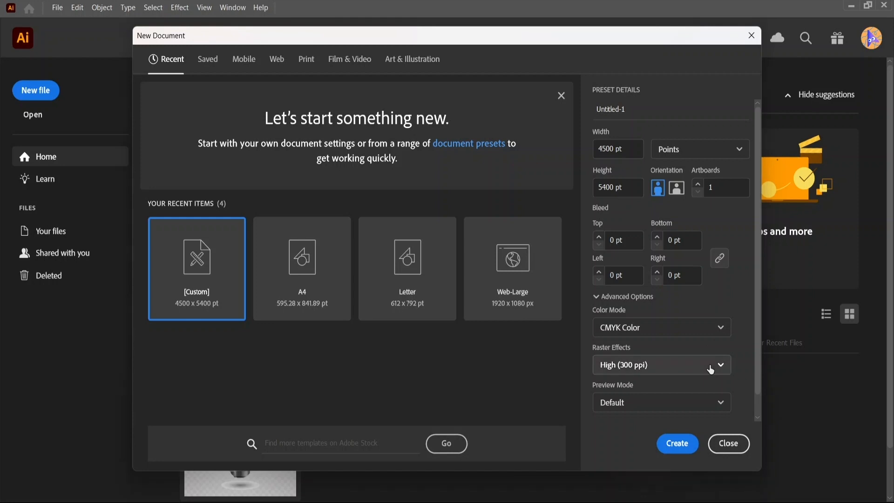
{"action": "left_click", "coordinate": [711, 367]}
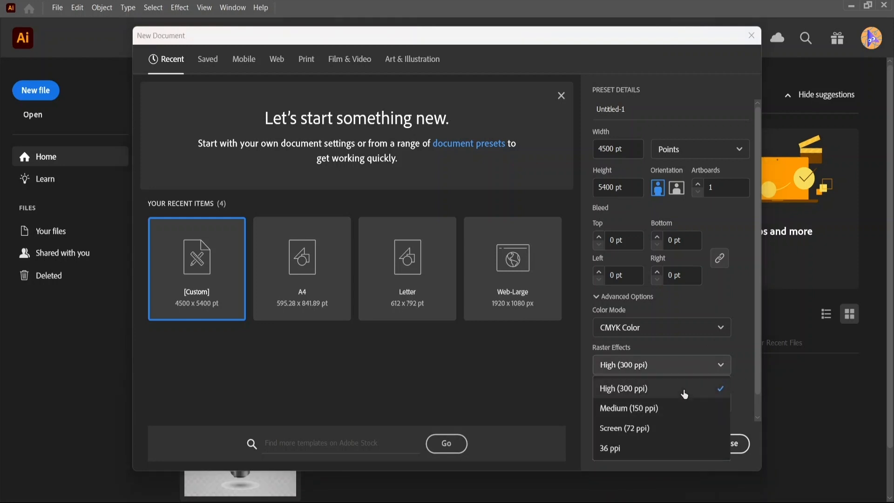
{"action": "left_click", "coordinate": [684, 391]}
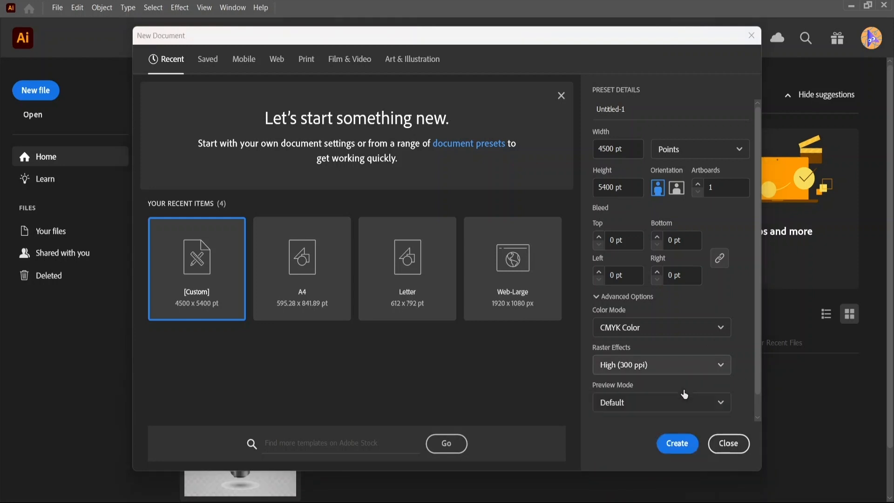
{"action": "left_click", "coordinate": [643, 406]}
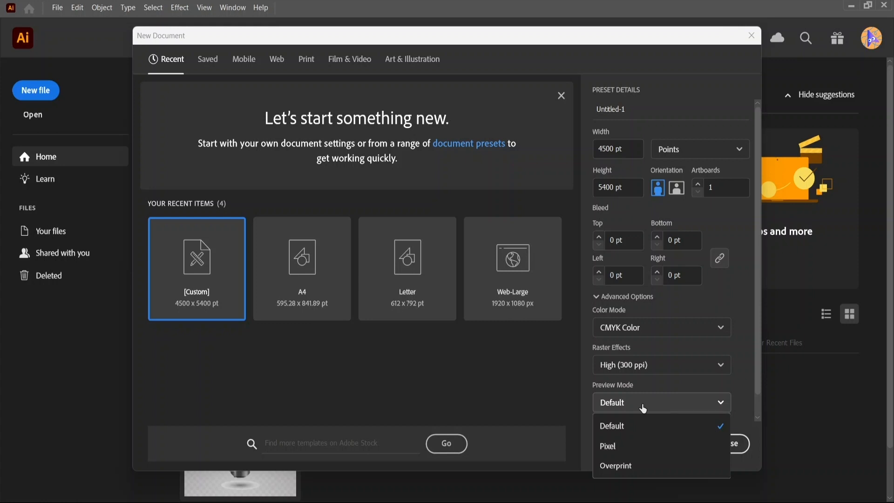
{"action": "left_click", "coordinate": [643, 408]}
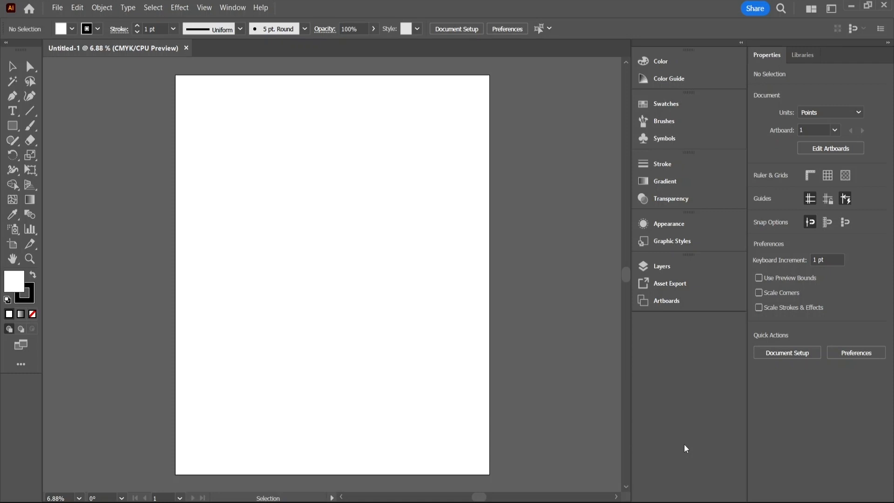
- Set the workspace to Essentials Classic
{"action": "left_click", "coordinate": [233, 8]}
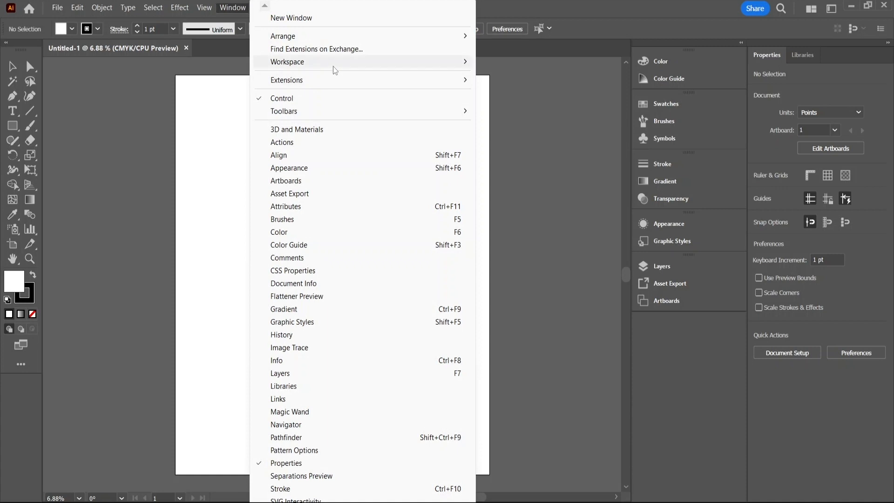
{"action": "mouse_move", "coordinate": [333, 69]}
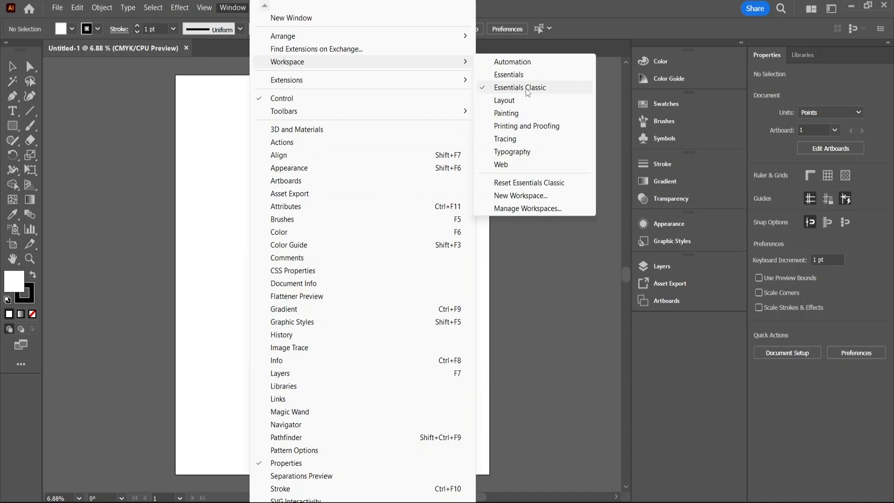
{"action": "left_click", "coordinate": [528, 88]}
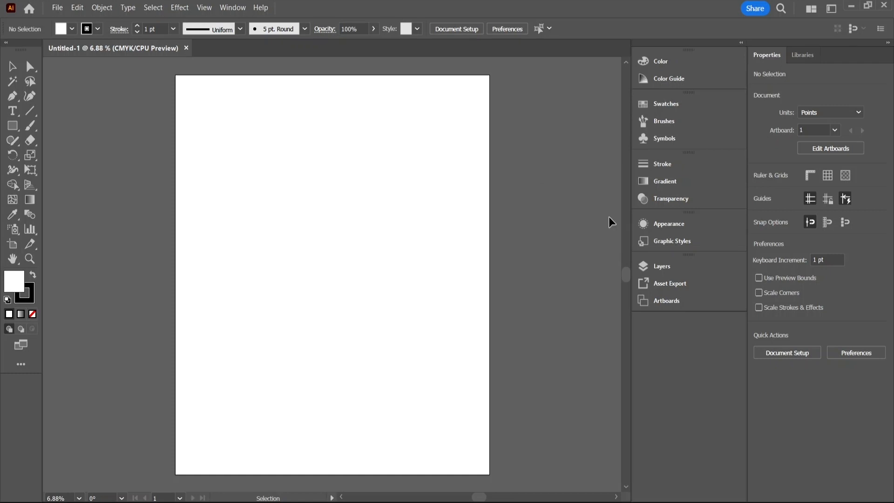
- Add a new layer, nest it inside Layer 1 and target it
{"action": "left_click", "coordinate": [679, 275]}
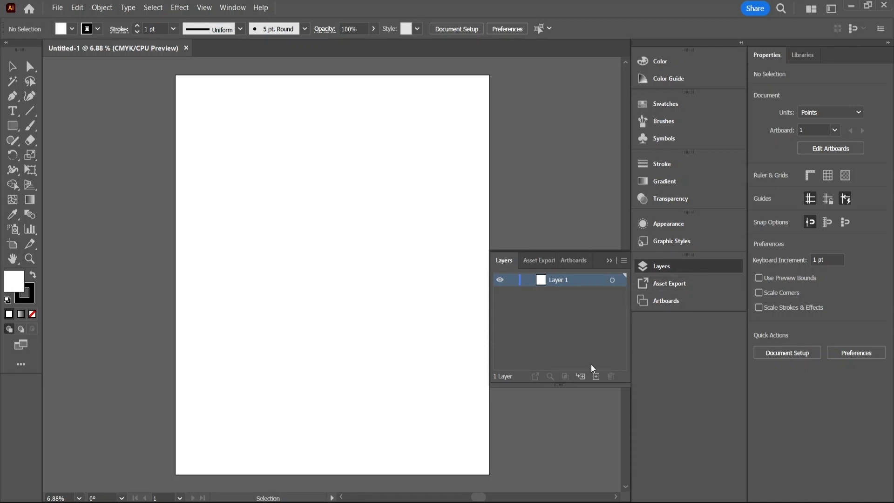
{"action": "left_click", "coordinate": [595, 376]}
{"action": "left_click_drag", "start_coordinate": [562, 279], "coordinate": [562, 293]}
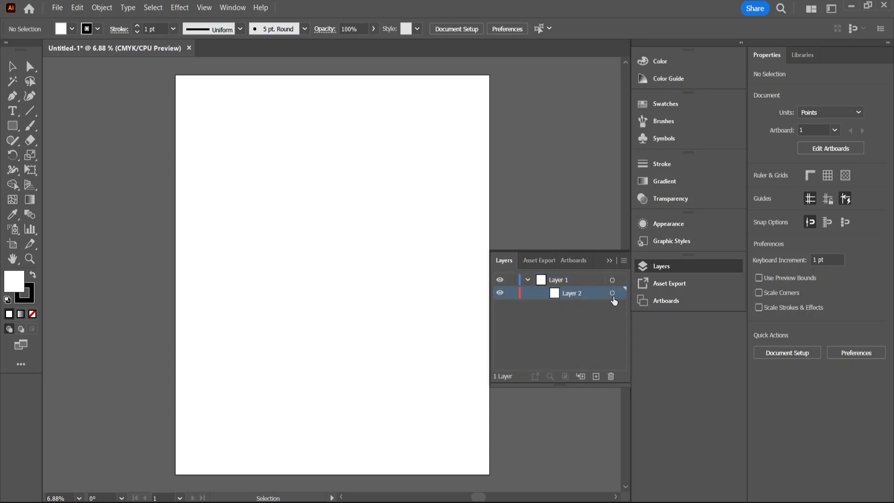
{"action": "left_click", "coordinate": [611, 293]}
{"action": "left_click", "coordinate": [670, 270]}
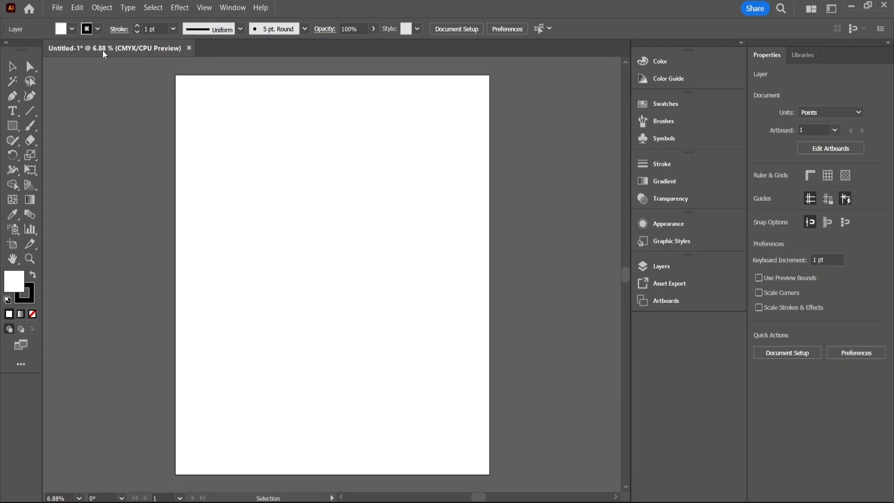
- Draw a 4500 x 5400 pt rectangle covering the whole artboard and fill it with black
{"action": "left_click", "coordinate": [13, 125]}
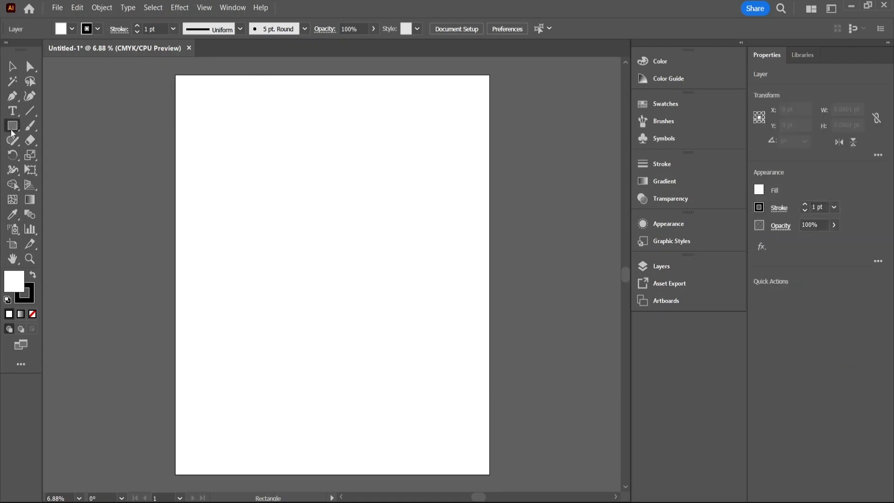
{"action": "left_click_drag", "start_coordinate": [174, 76], "coordinate": [350, 279]}
{"action": "left_click_drag", "start_coordinate": [435, 435], "coordinate": [489, 473]}
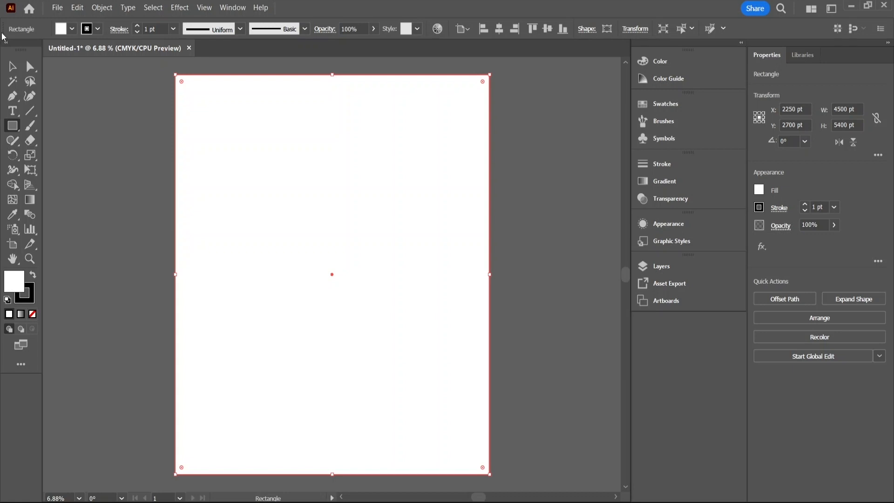
{"action": "left_click", "coordinate": [72, 30]}
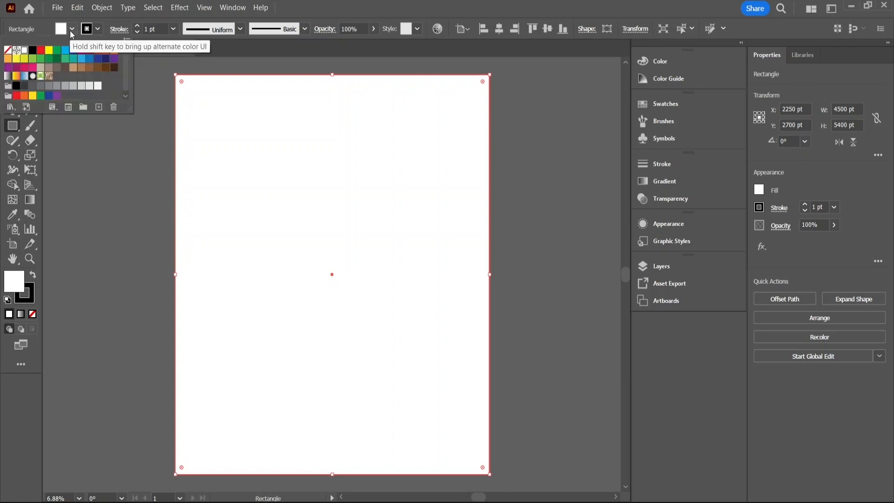
{"action": "left_click", "coordinate": [32, 50]}
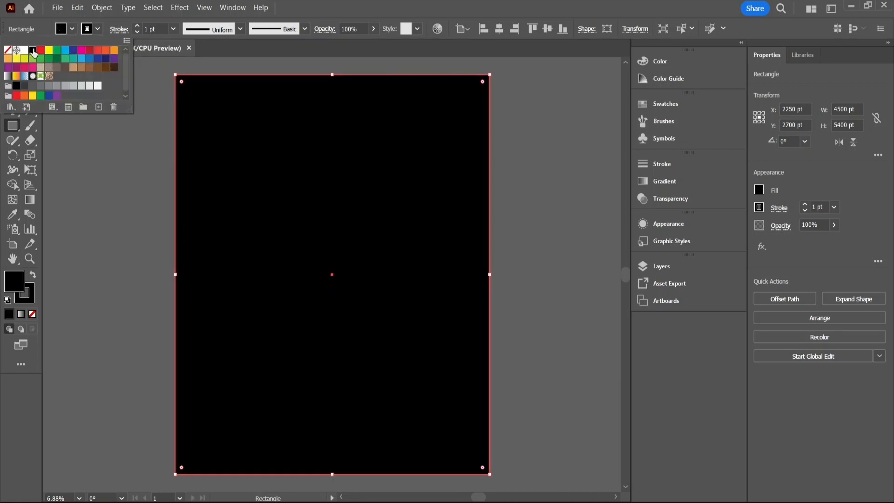
{"action": "left_click", "coordinate": [70, 30]}
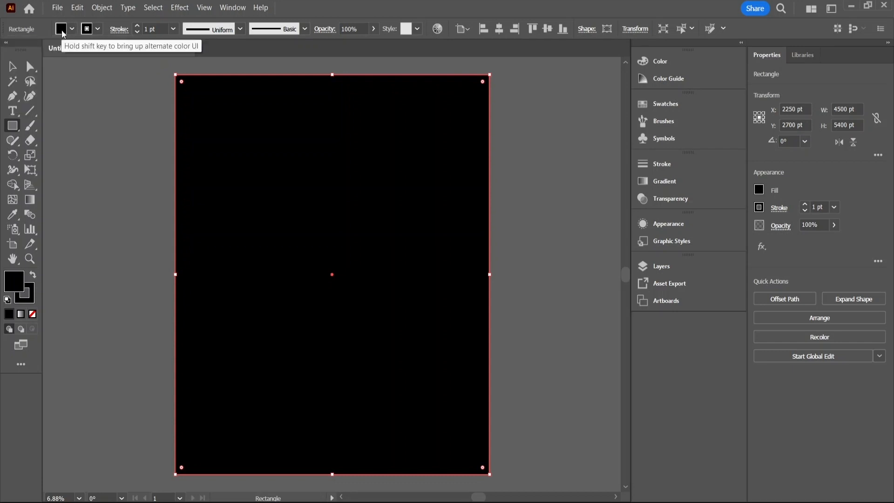
- Start a text object beside the artboard's upper part with a 300 pt font size and clear its placeholder text
{"action": "left_click", "coordinate": [12, 111]}
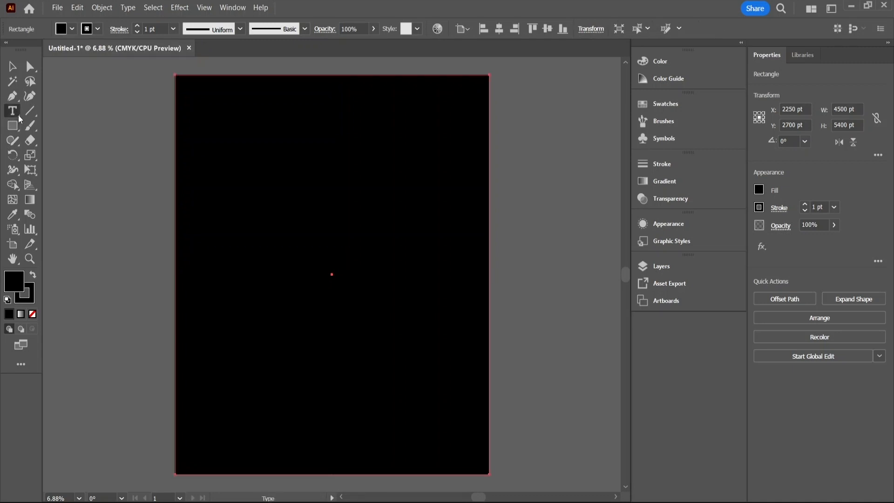
{"action": "left_click", "coordinate": [88, 136]}
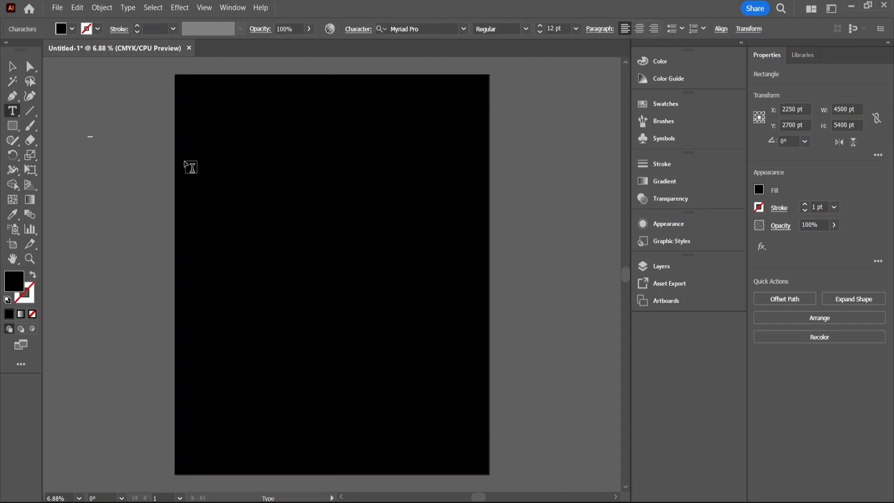
{"action": "left_click", "coordinate": [553, 28]}
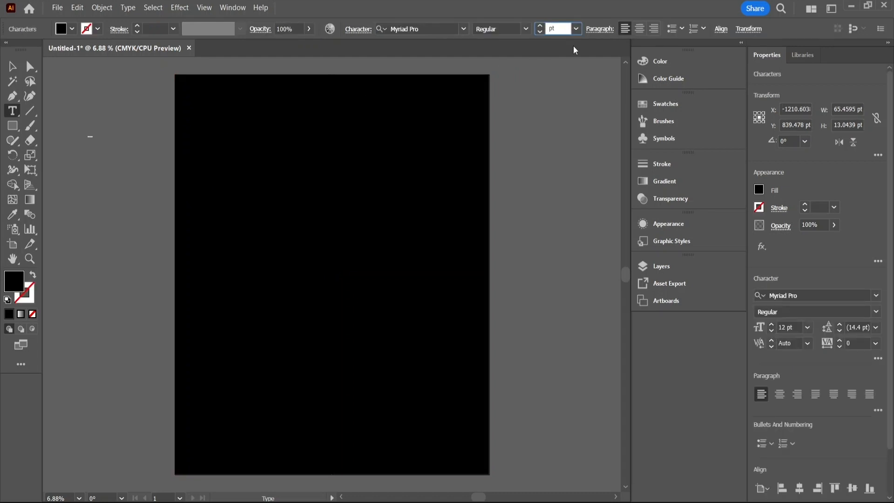
{"action": "type", "text": "300"}
{"action": "key", "text": "Return"}
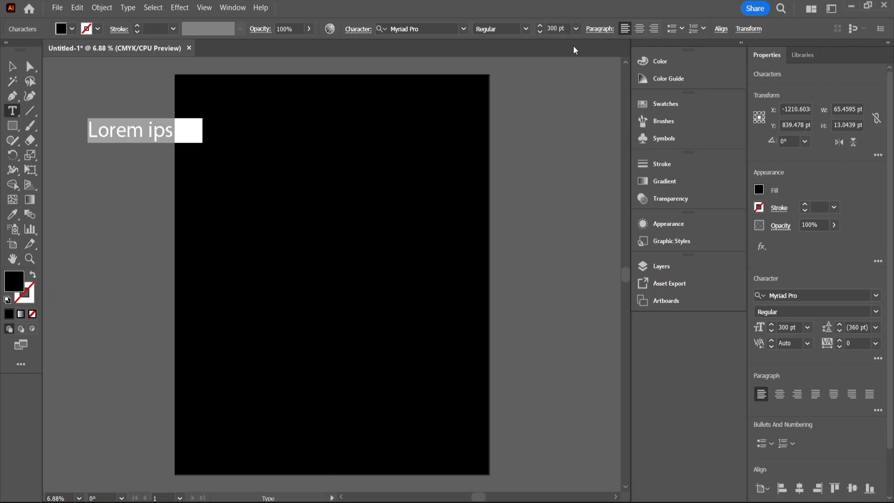
{"action": "key", "text": "BackSpace"}
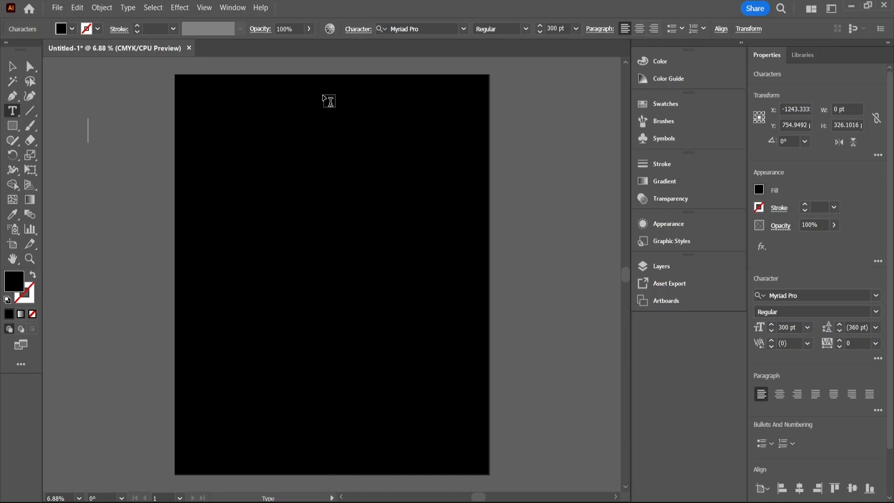
{"action": "type", "text": "Shake"}
{"action": "key", "text": "BackSpace"}
{"action": "key", "text": "BackSpace"}
{"action": "key", "text": "BackSpace"}
{"action": "key", "text": "BackSpace"}
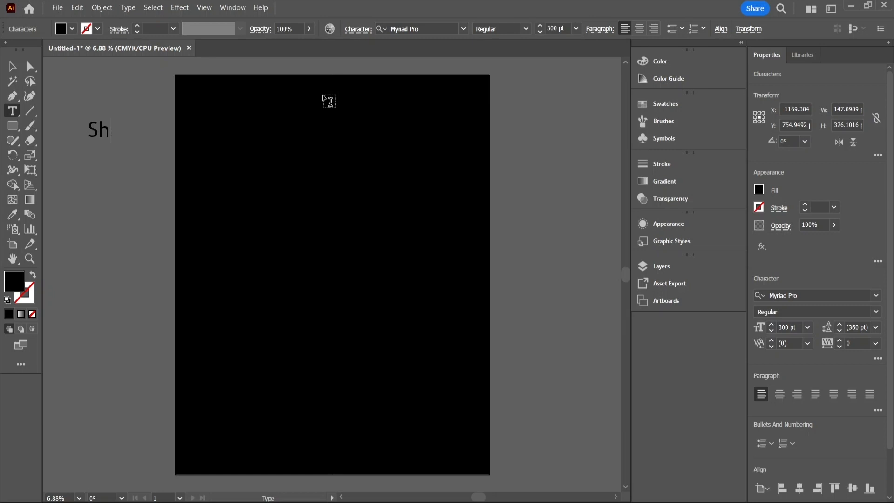
{"action": "type", "text": "HAKE"}
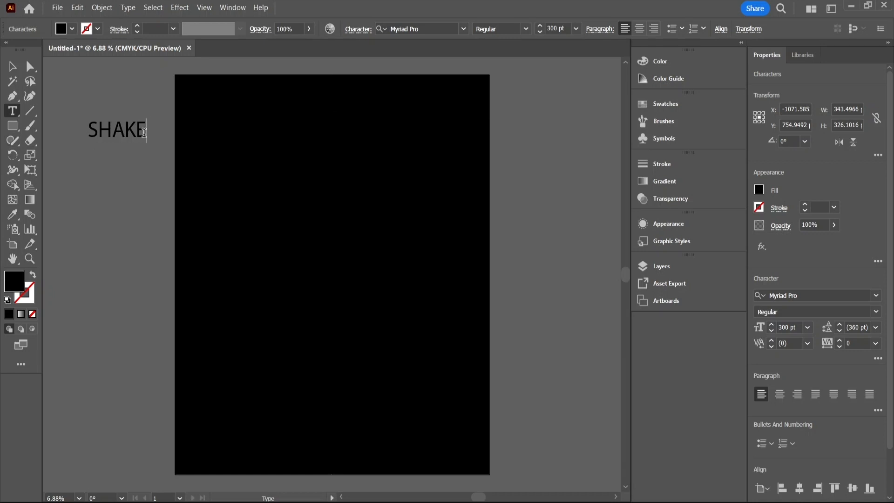
{"action": "key", "text": "BackSpace"}
{"action": "key", "text": "BackSpace"}
{"action": "key", "text": "BackSpace"}
{"action": "key", "text": "BackSpace"}
{"action": "key", "text": "BackSpace"}
- Enter HAND in the text object beside the artboard and select it as an object
{"action": "type", "text": "HAND"}
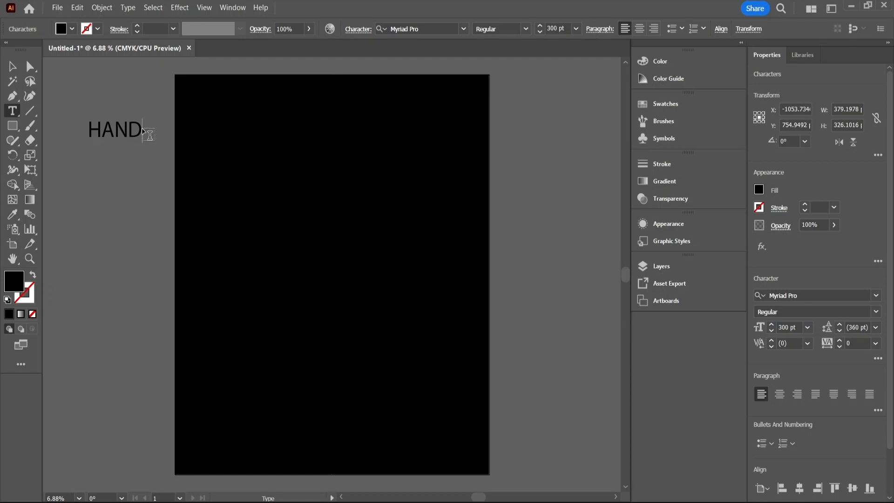
{"action": "left_click", "coordinate": [148, 135]}
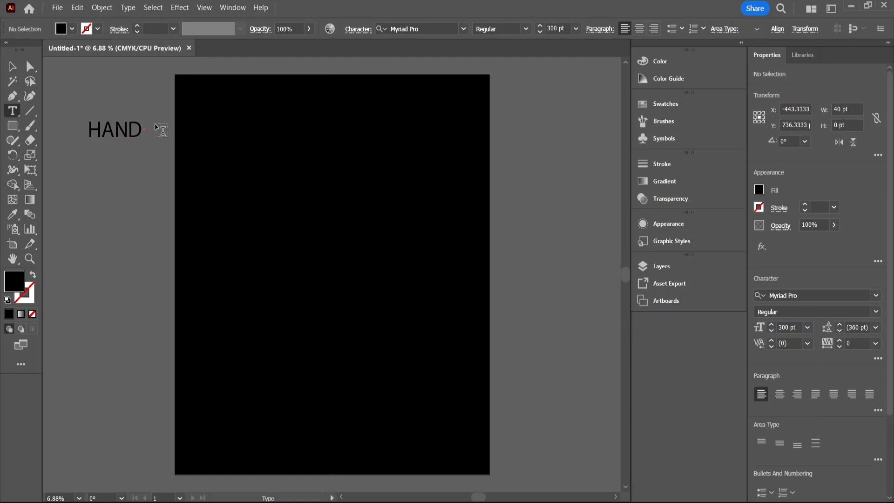
{"action": "key", "text": "Escape"}
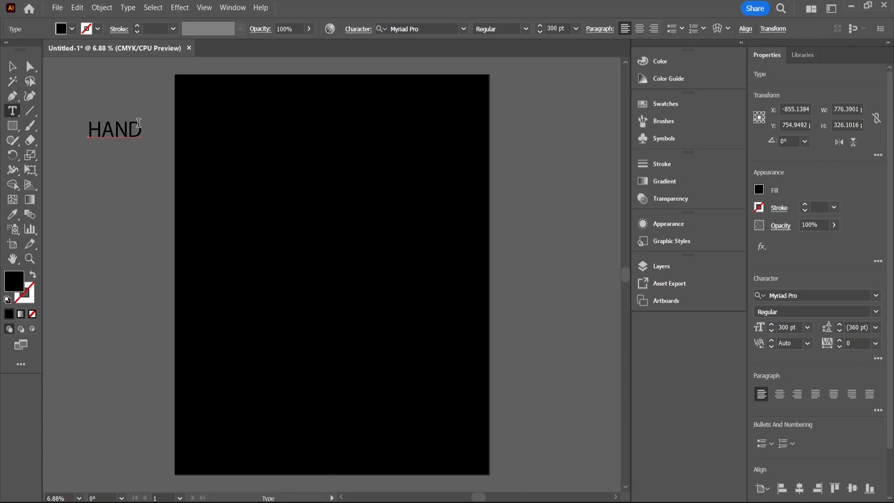
{"action": "left_click", "coordinate": [16, 74]}
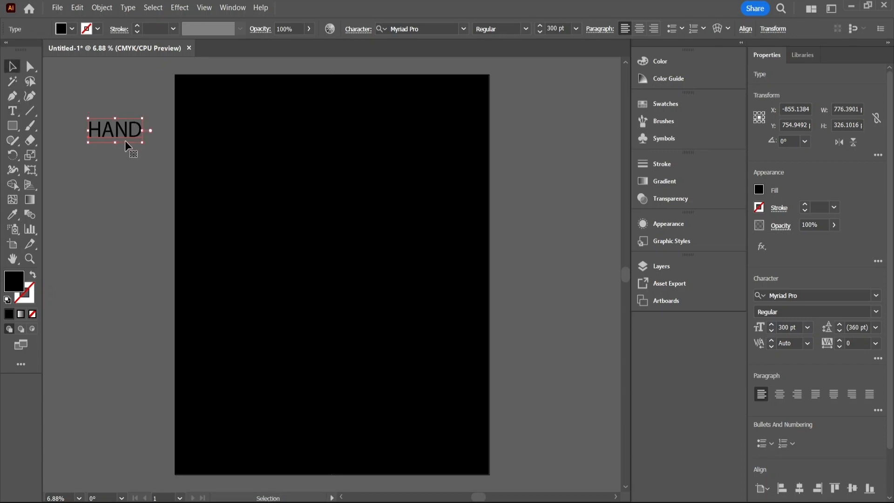
- Enlarge the HAND text to about 519 pt and change its fill to white
{"action": "left_click_drag", "start_coordinate": [145, 145], "coordinate": [172, 162]}
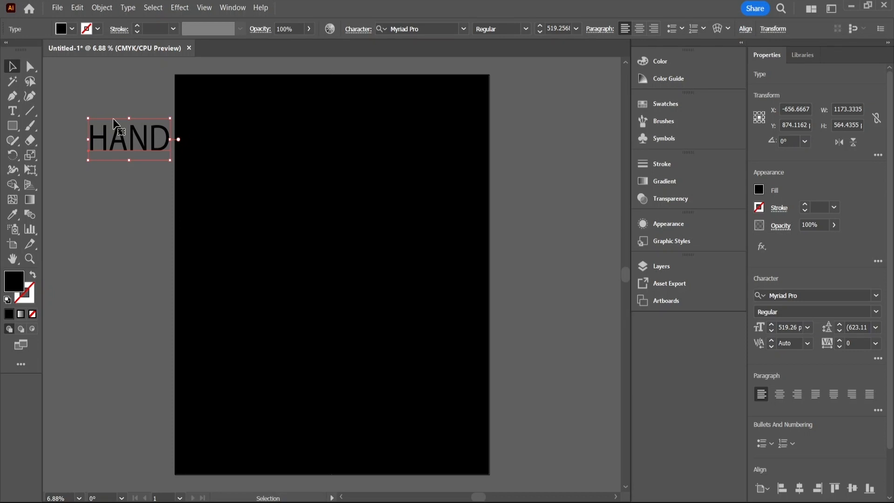
{"action": "left_click", "coordinate": [73, 29]}
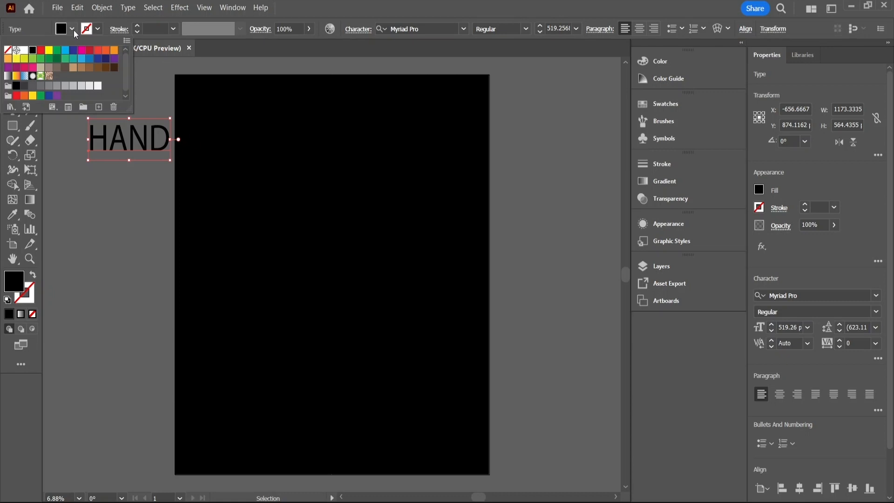
{"action": "left_click", "coordinate": [27, 56]}
{"action": "left_click", "coordinate": [142, 149]}
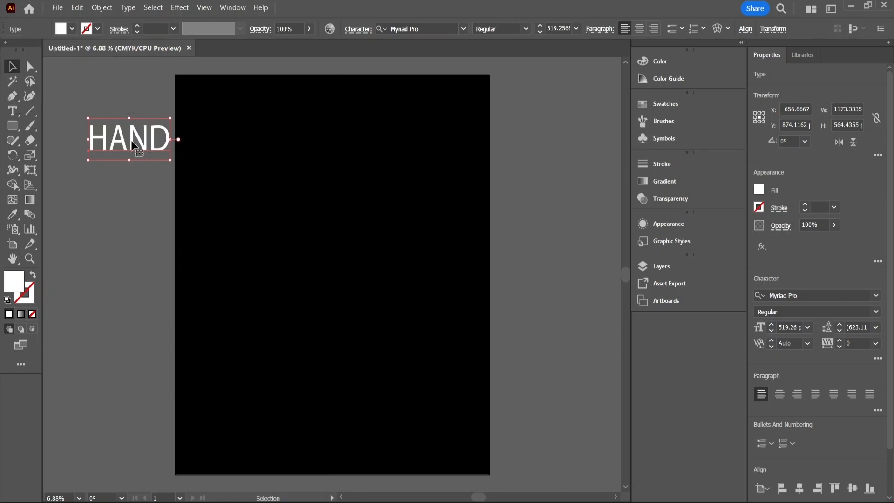
- Move the HAND text onto the artboard near its upper edge and enlarge it to about 1293 pt, stretching it wider on both sides
{"action": "left_click_drag", "start_coordinate": [143, 142], "coordinate": [444, 217]}
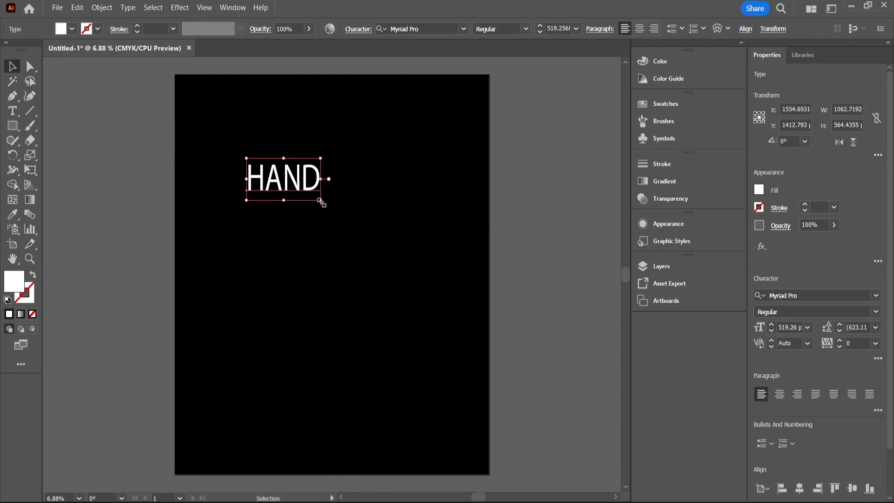
{"action": "left_click_drag", "start_coordinate": [325, 197], "coordinate": [451, 293]}
{"action": "left_click_drag", "start_coordinate": [361, 256], "coordinate": [373, 173]}
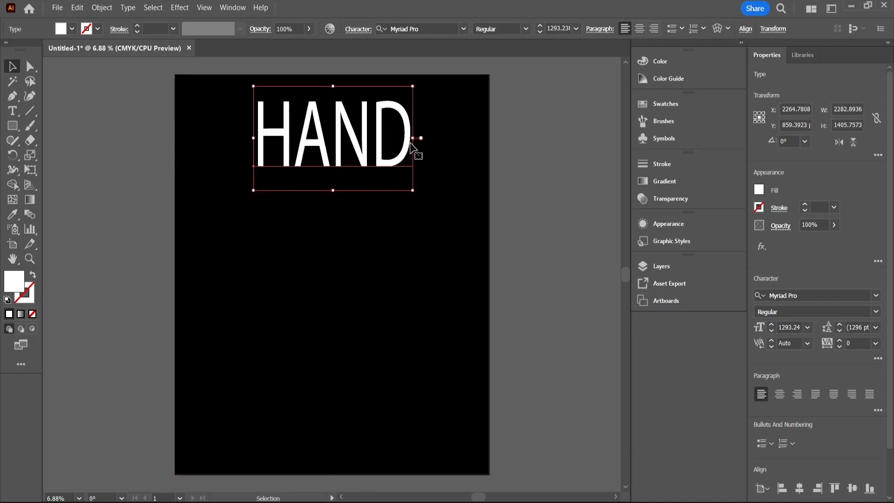
{"action": "left_click_drag", "start_coordinate": [412, 141], "coordinate": [450, 140]}
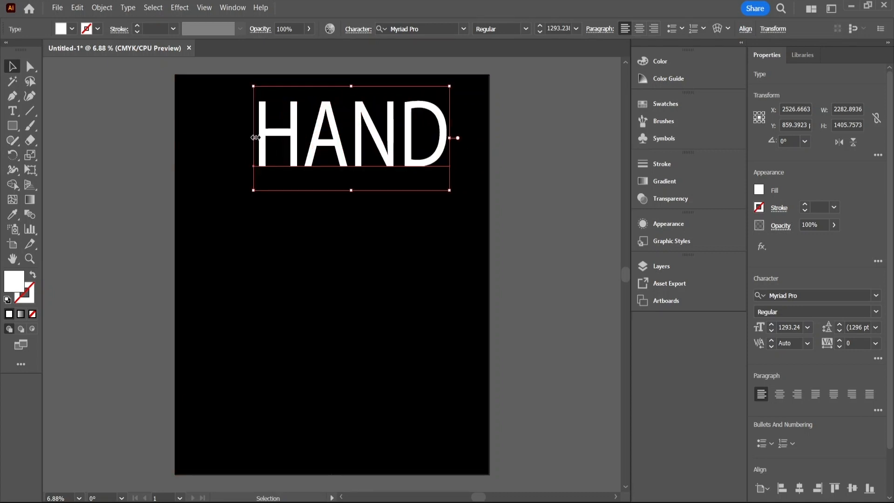
{"action": "left_click_drag", "start_coordinate": [254, 138], "coordinate": [232, 138]}
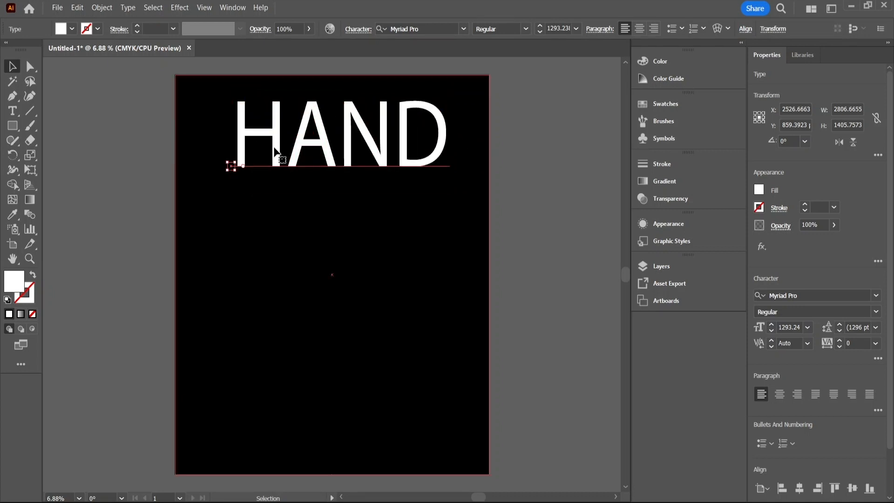
- Stretch the HAND text to about 3260 pt wide and centre it horizontally near the artboard's upper edge
{"action": "left_click_drag", "start_coordinate": [356, 151], "coordinate": [352, 155]}
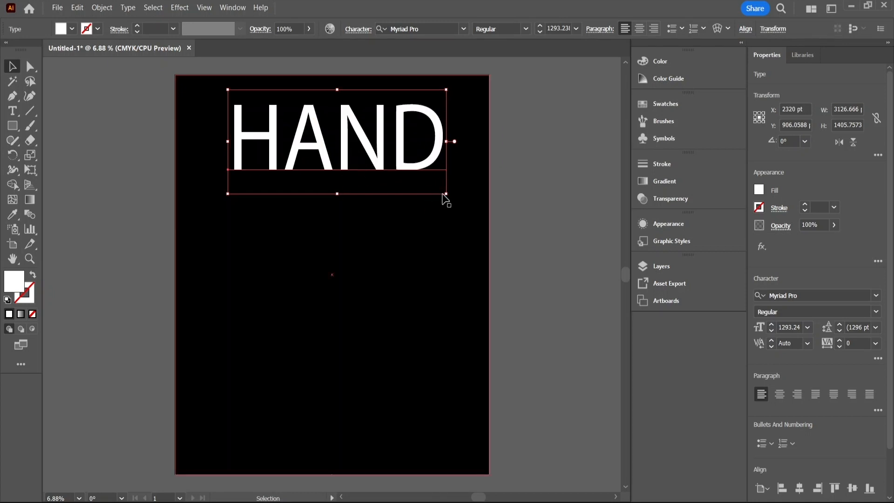
{"action": "left_click_drag", "start_coordinate": [444, 195], "coordinate": [439, 214]}
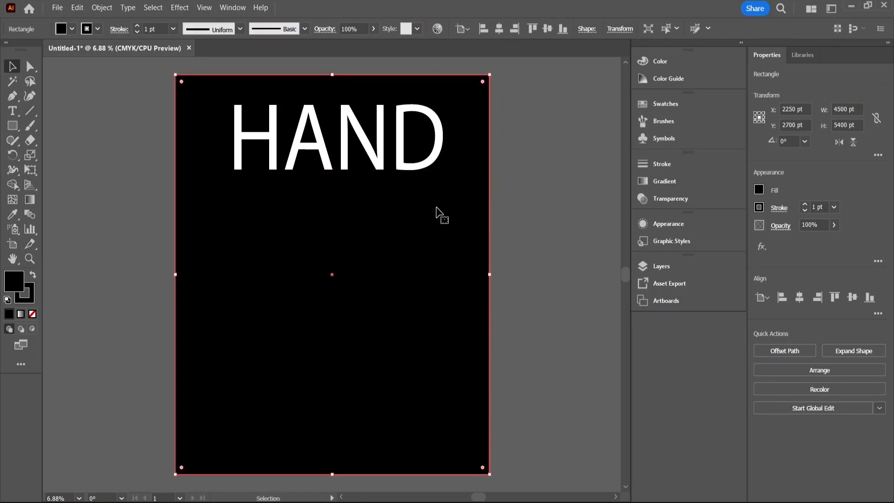
{"action": "left_click", "coordinate": [392, 165]}
{"action": "mouse_move", "coordinate": [443, 194]}
{"action": "left_mouse_down"}
{"action": "mouse_move", "coordinate": [456, 205]}
{"action": "mouse_move", "coordinate": [435, 204]}
{"action": "left_mouse_up"}
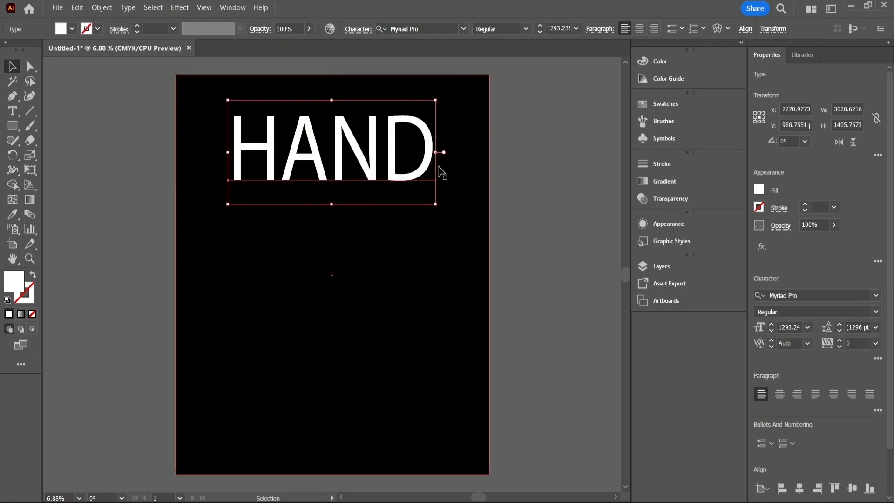
{"action": "left_click_drag", "start_coordinate": [436, 154], "coordinate": [461, 154]}
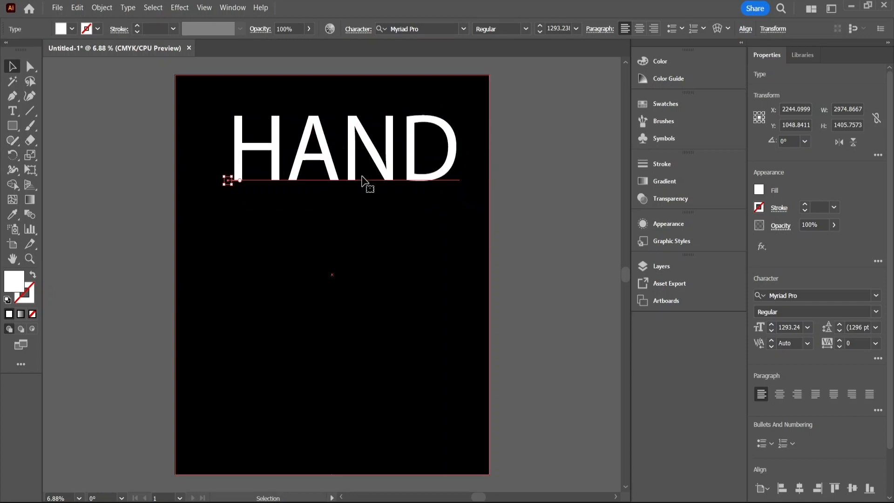
{"action": "left_click_drag", "start_coordinate": [344, 100], "coordinate": [343, 93]}
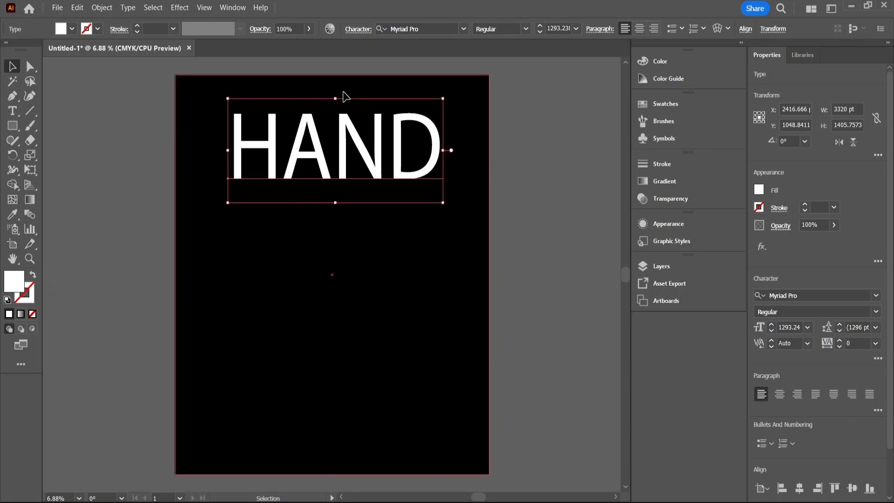
{"action": "mouse_move", "coordinate": [444, 150]}
{"action": "left_mouse_down"}
{"action": "mouse_move", "coordinate": [476, 152]}
{"action": "mouse_move", "coordinate": [462, 151]}
{"action": "left_mouse_up"}
{"action": "left_click_drag", "start_coordinate": [459, 202], "coordinate": [468, 211]}
{"action": "left_click_drag", "start_coordinate": [365, 162], "coordinate": [362, 153]}
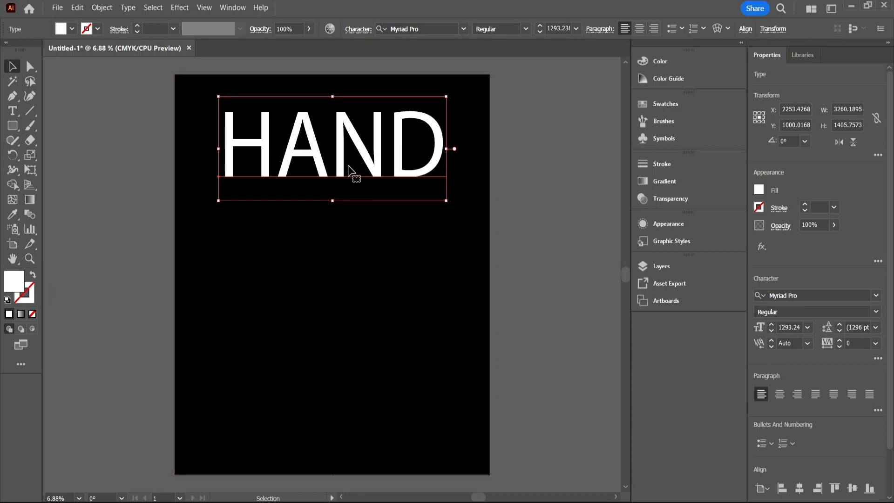
- Change the HAND text's fill to light blue
{"action": "left_click", "coordinate": [72, 30]}
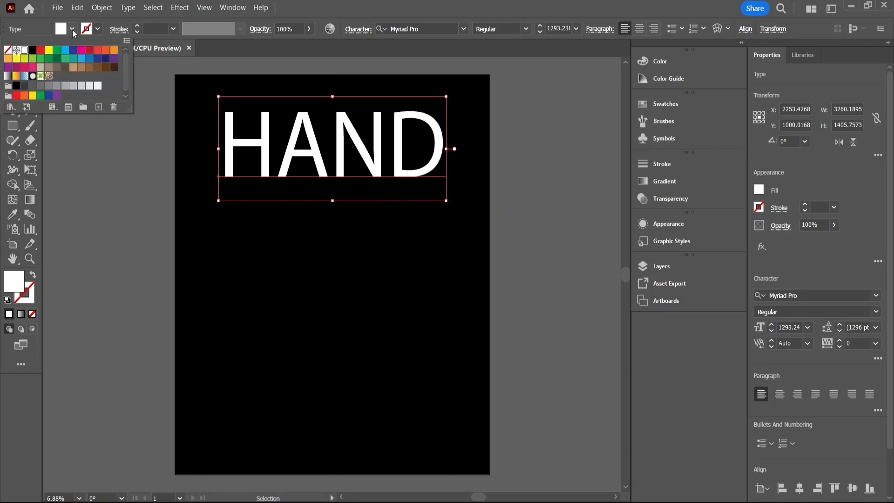
{"action": "left_click", "coordinate": [33, 76]}
{"action": "left_click", "coordinate": [25, 76]}
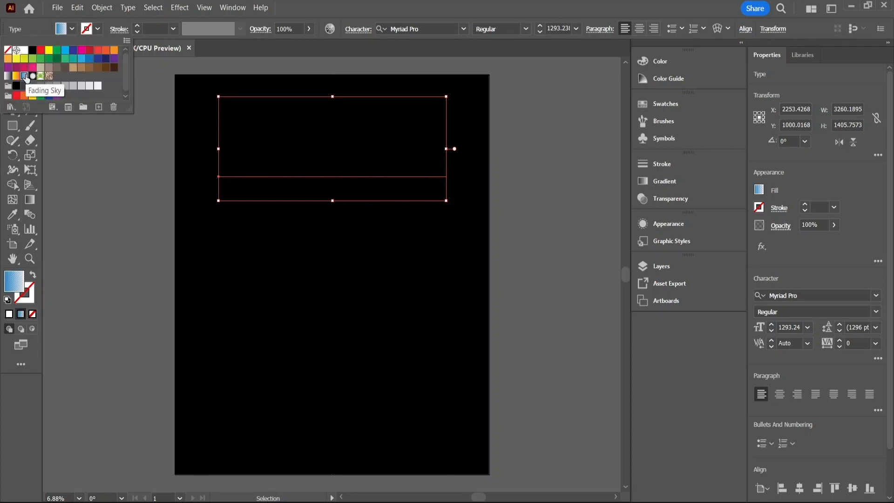
{"action": "left_click", "coordinate": [82, 59]}
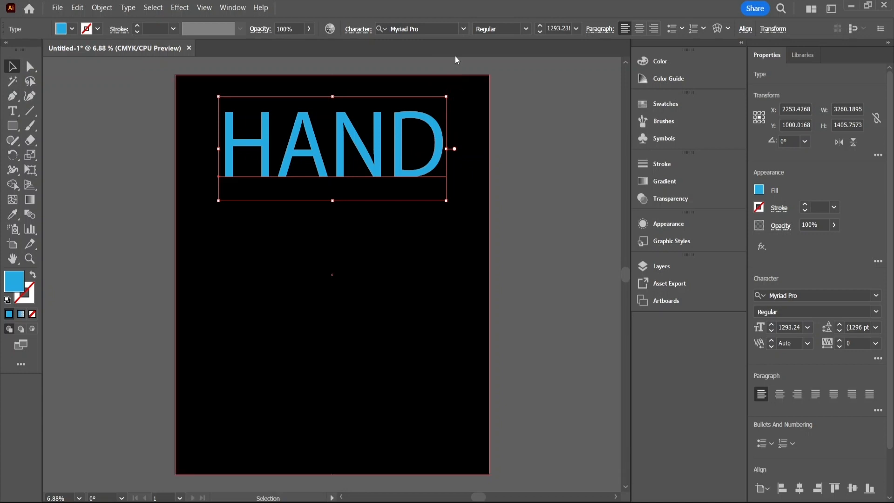
- Set the HAND text's font to Bauhaus 93
{"action": "left_click", "coordinate": [464, 31]}
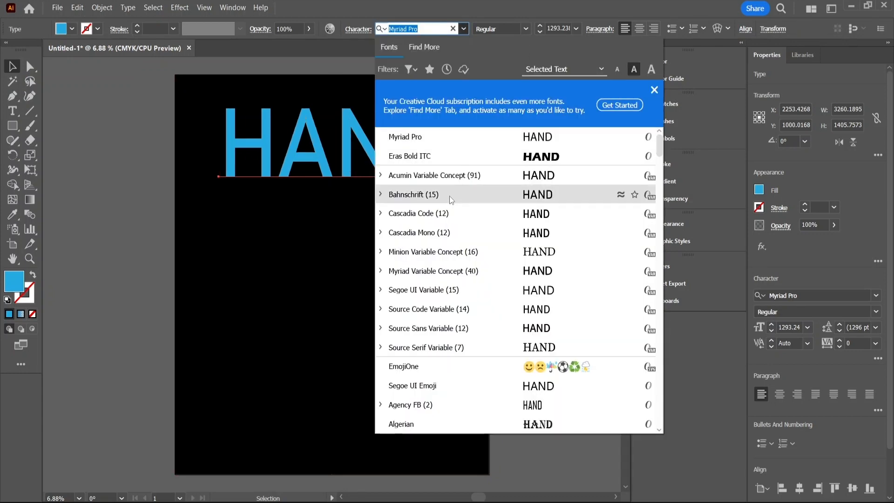
{"action": "scroll", "coordinate": [449, 196], "scroll_direction": "down", "scroll_amount": 2}
{"action": "scroll", "coordinate": [448, 259], "scroll_direction": "down", "scroll_amount": 1}
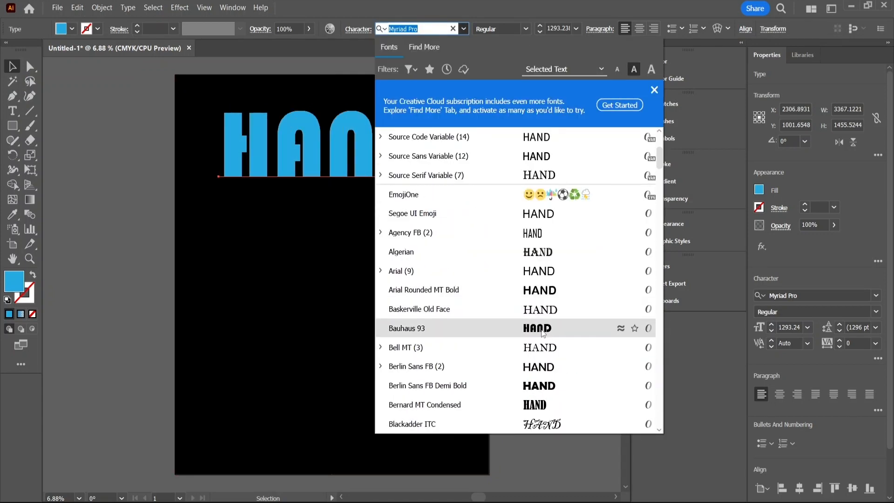
{"action": "left_click", "coordinate": [540, 327]}
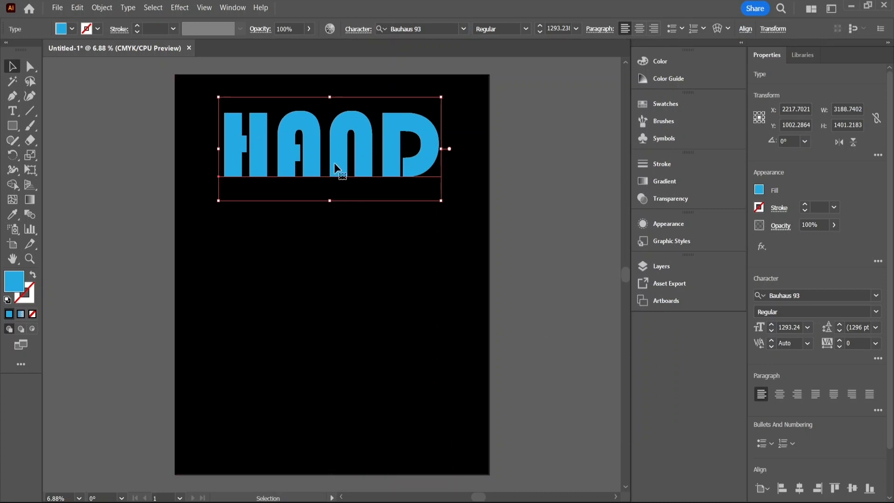
- Duplicate the HAND text downward to make four evenly spaced rows on the artboard, and deselect everything
{"action": "key", "text": "a"}
{"action": "left_click_drag", "start_coordinate": [334, 164], "coordinate": [353, 318]}
{"action": "left_click", "coordinate": [464, 285]}
{"action": "left_click", "coordinate": [550, 241]}
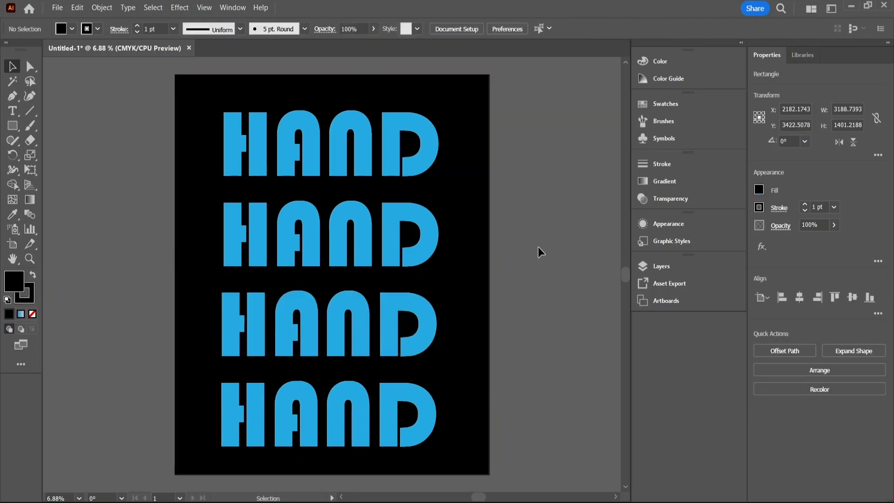
{"action": "left_click", "coordinate": [538, 248]}
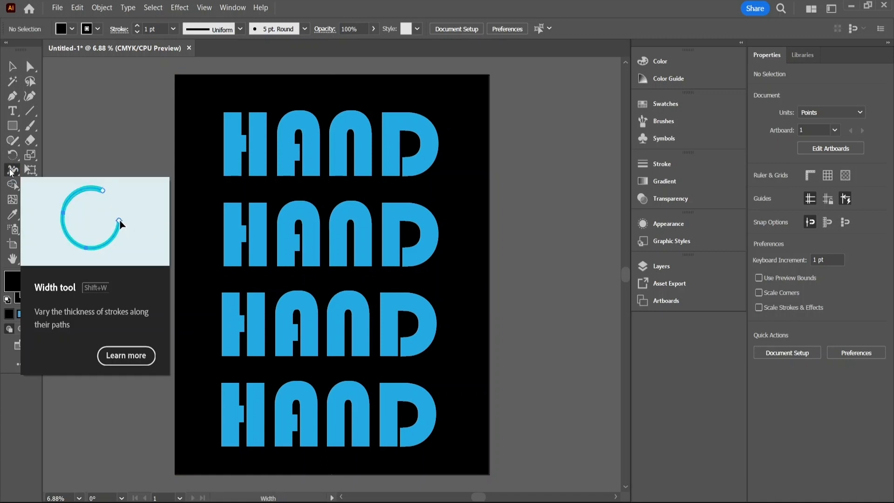
- Choose the Warp tool in place of the Width tool and return to the Selection tool
{"action": "left_click", "coordinate": [12, 173]}
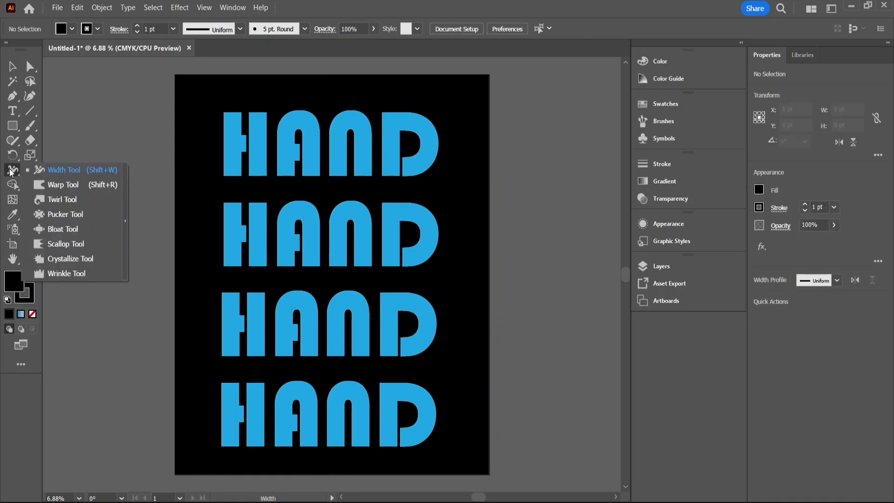
{"action": "left_click", "coordinate": [68, 185]}
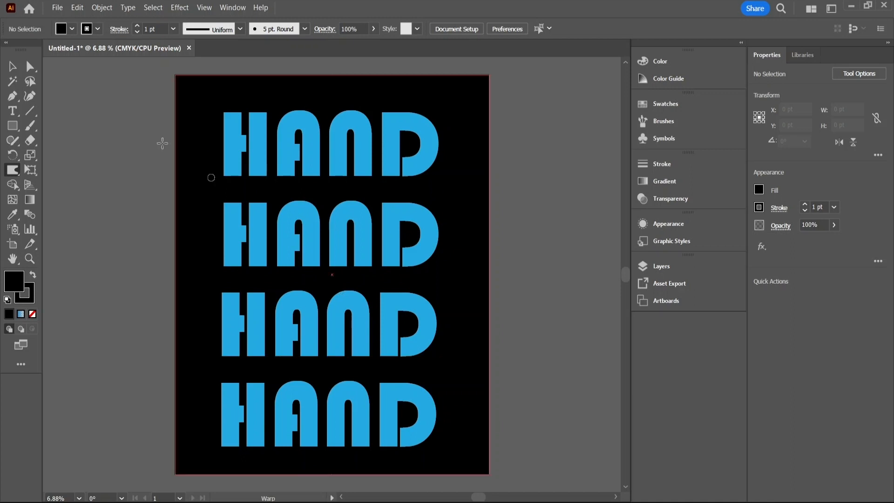
{"action": "left_click", "coordinate": [17, 72]}
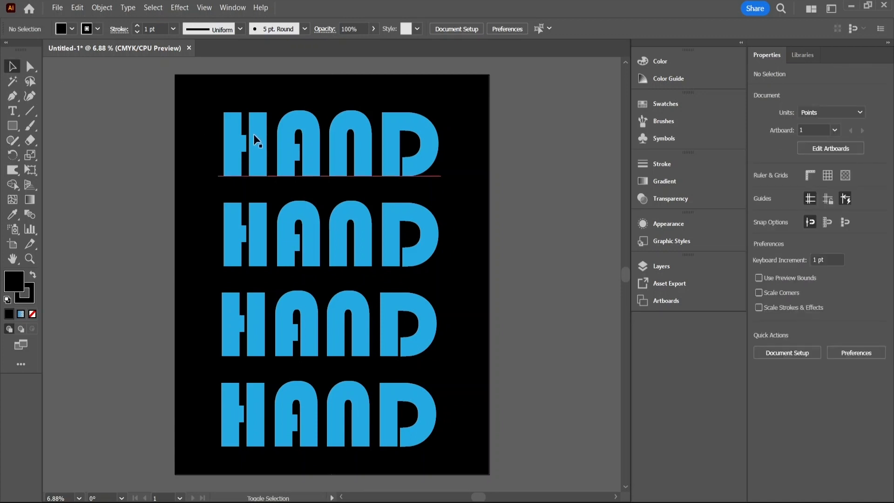
- Group the four HAND text objects and convert the group to outlines
{"action": "left_click", "coordinate": [253, 134]}
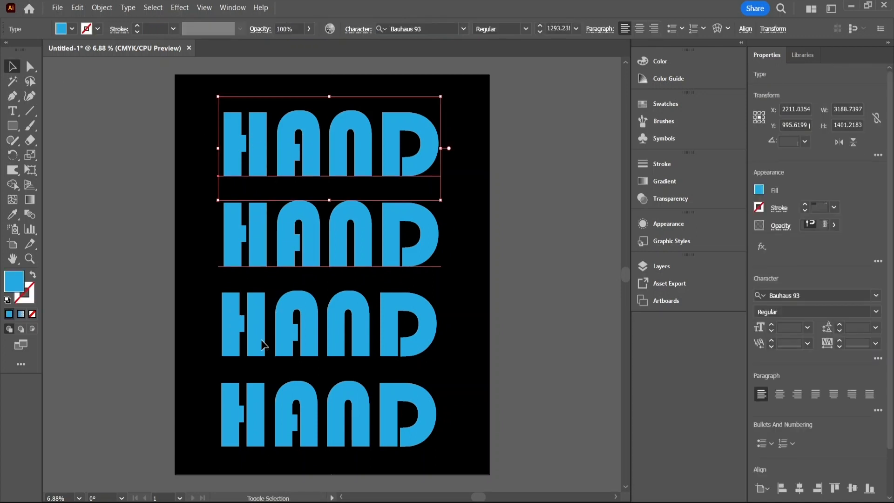
{"action": "left_click", "coordinate": [254, 407], "text": "shift"}
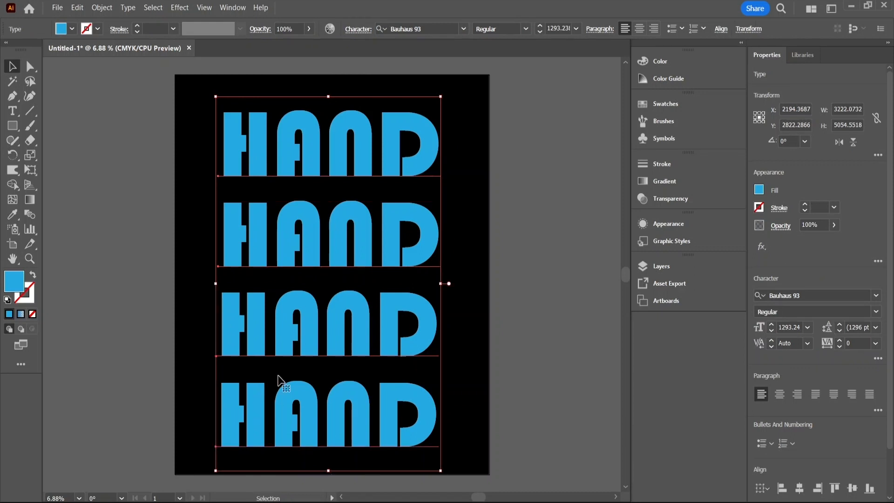
{"action": "key", "text": "ctrl+g"}
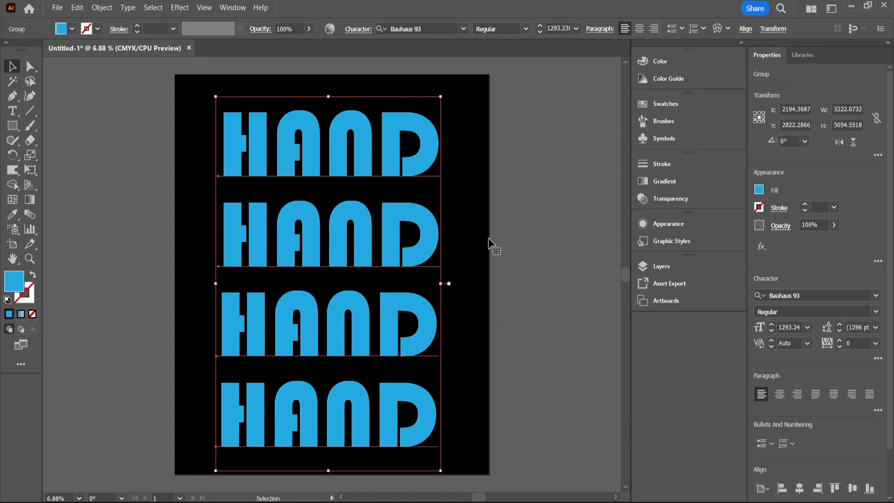
{"action": "left_click", "coordinate": [507, 229]}
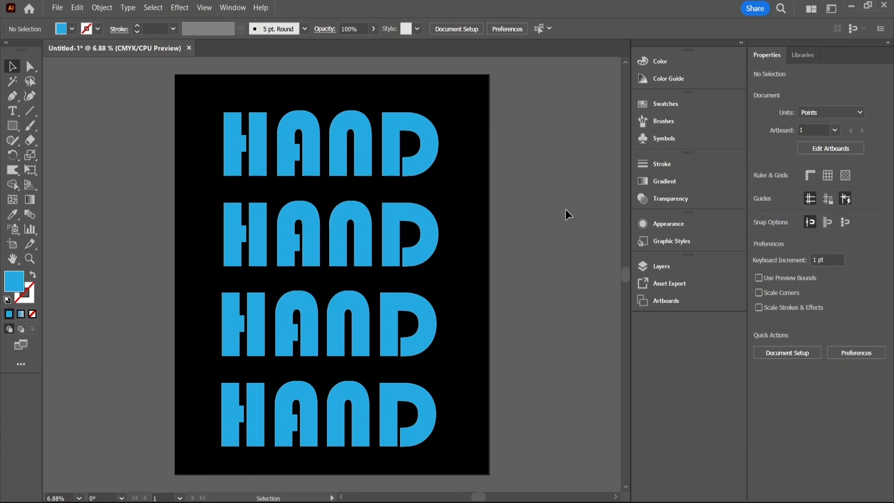
{"action": "left_click", "coordinate": [336, 234]}
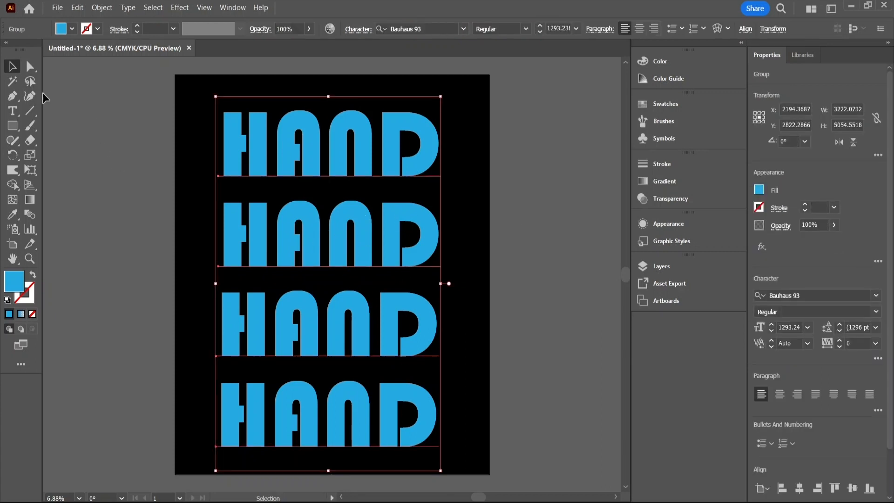
{"action": "key", "text": "ctrl+shift+o"}
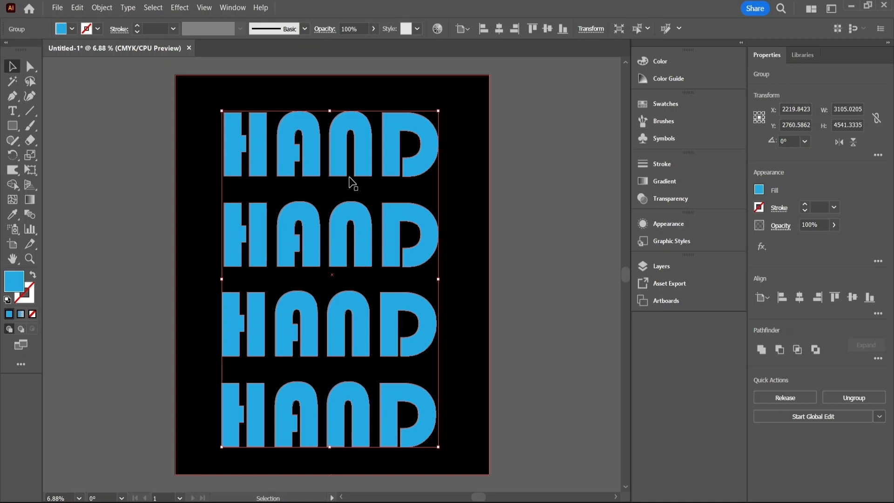
- Set the Warp tool's brush width and height to 500 pt each
{"action": "left_click", "coordinate": [13, 169]}
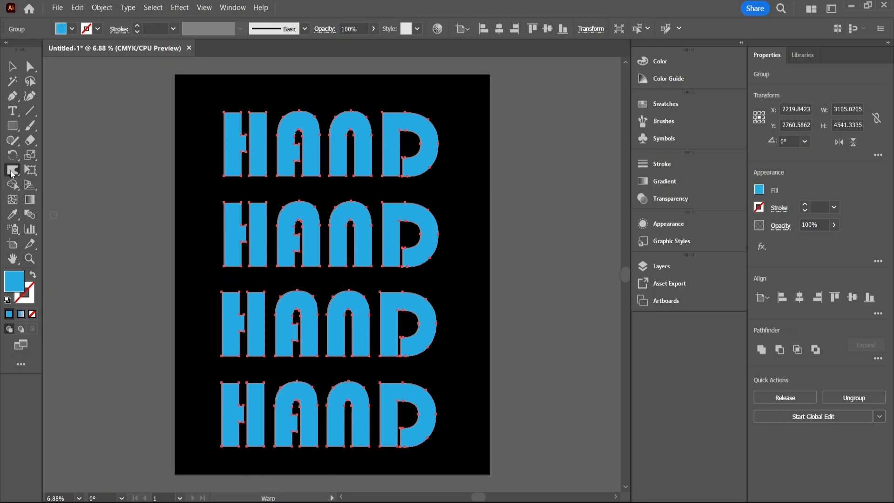
{"action": "double_click", "coordinate": [13, 171]}
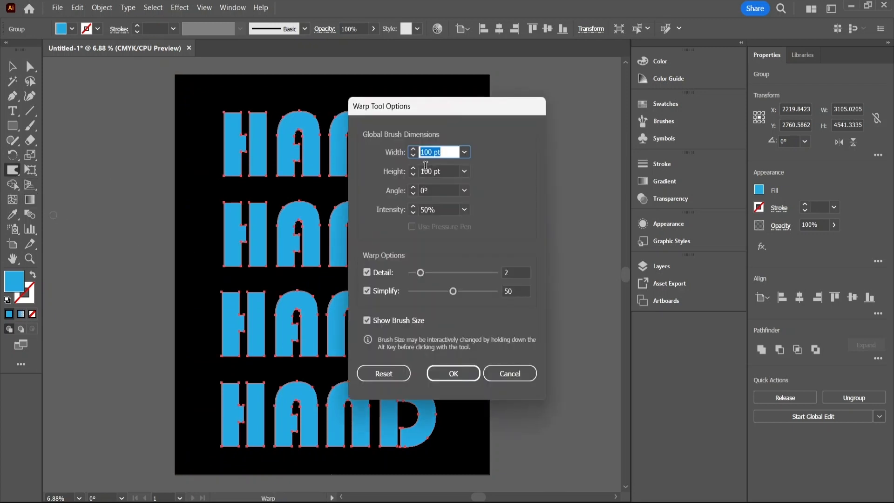
{"action": "left_click", "coordinate": [433, 152]}
{"action": "key", "text": "BackSpace"}
{"action": "key", "text": "BackSpace"}
{"action": "key", "text": "BackSpace"}
{"action": "type", "text": "500"}
{"action": "left_click", "coordinate": [454, 171]}
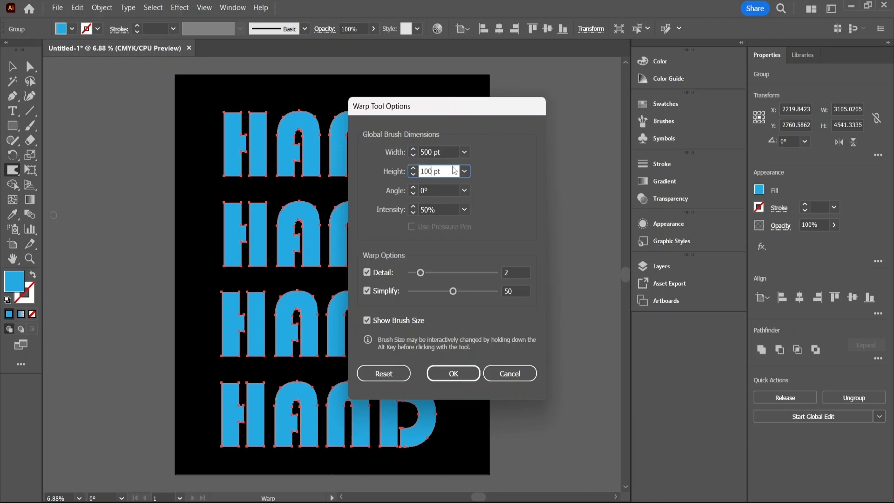
{"action": "key", "text": "BackSpace"}
{"action": "key", "text": "BackSpace"}
{"action": "key", "text": "BackSpace"}
{"action": "type", "text": "500"}
{"action": "key", "text": "Return"}
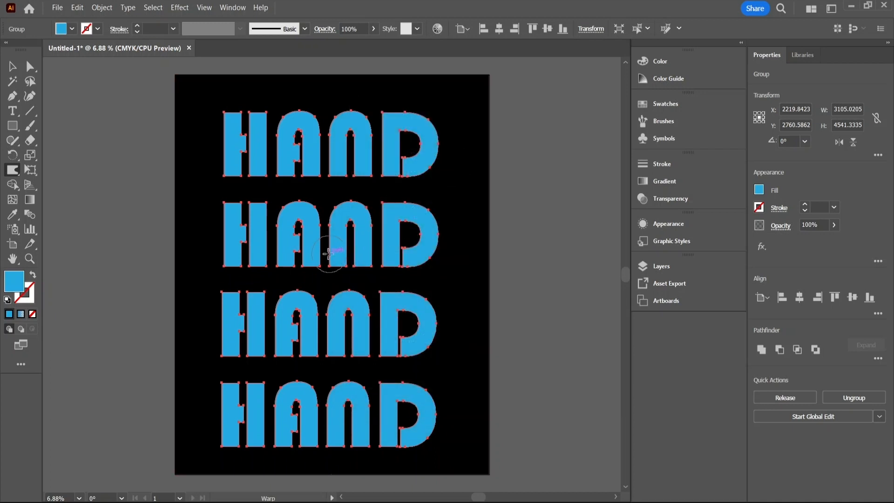
- Warp the middle letters of the second and third HAND rows into a liquid swirl around the artboard's centre
{"action": "mouse_move", "coordinate": [331, 229]}
{"action": "left_mouse_down"}
{"action": "mouse_move", "coordinate": [309, 219]}
{"action": "mouse_move", "coordinate": [286, 233]}
{"action": "mouse_move", "coordinate": [266, 259]}
{"action": "mouse_move", "coordinate": [271, 284]}
{"action": "mouse_move", "coordinate": [316, 295]}
{"action": "mouse_move", "coordinate": [347, 290]}
{"action": "mouse_move", "coordinate": [356, 252]}
{"action": "mouse_move", "coordinate": [314, 221]}
{"action": "mouse_move", "coordinate": [272, 237]}
{"action": "mouse_move", "coordinate": [259, 296]}
{"action": "mouse_move", "coordinate": [303, 324]}
{"action": "mouse_move", "coordinate": [349, 321]}
{"action": "mouse_move", "coordinate": [378, 295]}
{"action": "mouse_move", "coordinate": [369, 256]}
{"action": "mouse_move", "coordinate": [326, 239]}
{"action": "mouse_move", "coordinate": [284, 254]}
{"action": "mouse_move", "coordinate": [284, 293]}
{"action": "mouse_move", "coordinate": [337, 311]}
{"action": "mouse_move", "coordinate": [366, 274]}
{"action": "mouse_move", "coordinate": [341, 231]}
{"action": "mouse_move", "coordinate": [298, 252]}
{"action": "mouse_move", "coordinate": [298, 309]}
{"action": "mouse_move", "coordinate": [324, 273]}
{"action": "mouse_move", "coordinate": [300, 247]}
{"action": "mouse_move", "coordinate": [275, 310]}
{"action": "mouse_move", "coordinate": [338, 322]}
{"action": "mouse_move", "coordinate": [351, 244]}
{"action": "mouse_move", "coordinate": [260, 235]}
{"action": "mouse_move", "coordinate": [255, 301]}
{"action": "mouse_move", "coordinate": [321, 329]}
{"action": "mouse_move", "coordinate": [378, 305]}
{"action": "mouse_move", "coordinate": [376, 245]}
{"action": "mouse_move", "coordinate": [277, 232]}
{"action": "mouse_move", "coordinate": [264, 297]}
{"action": "mouse_move", "coordinate": [331, 328]}
{"action": "mouse_move", "coordinate": [382, 284]}
{"action": "mouse_move", "coordinate": [318, 227]}
{"action": "mouse_move", "coordinate": [256, 256]}
{"action": "mouse_move", "coordinate": [297, 330]}
{"action": "mouse_move", "coordinate": [373, 312]}
{"action": "mouse_move", "coordinate": [377, 269]}
{"action": "mouse_move", "coordinate": [303, 240]}
{"action": "mouse_move", "coordinate": [255, 280]}
{"action": "mouse_move", "coordinate": [290, 322]}
{"action": "mouse_move", "coordinate": [334, 322]}
{"action": "mouse_move", "coordinate": [351, 268]}
{"action": "mouse_move", "coordinate": [278, 252]}
{"action": "mouse_move", "coordinate": [256, 304]}
{"action": "mouse_move", "coordinate": [295, 332]}
{"action": "mouse_move", "coordinate": [362, 306]}
{"action": "mouse_move", "coordinate": [363, 250]}
{"action": "mouse_move", "coordinate": [294, 234]}
{"action": "mouse_move", "coordinate": [254, 285]}
{"action": "mouse_move", "coordinate": [330, 320]}
{"action": "mouse_move", "coordinate": [382, 281]}
{"action": "mouse_move", "coordinate": [325, 231]}
{"action": "mouse_move", "coordinate": [284, 232]}
{"action": "mouse_move", "coordinate": [315, 264]}
{"action": "mouse_move", "coordinate": [342, 268]}
{"action": "mouse_move", "coordinate": [304, 279]}
{"action": "mouse_move", "coordinate": [311, 332]}
{"action": "left_mouse_up"}
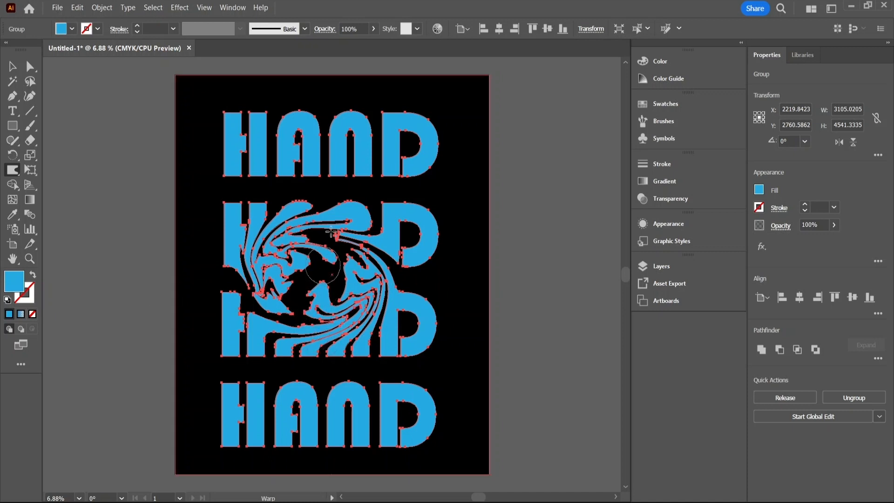
{"action": "mouse_move", "coordinate": [284, 216]}
{"action": "left_mouse_down"}
{"action": "mouse_move", "coordinate": [345, 217]}
{"action": "mouse_move", "coordinate": [294, 215]}
{"action": "mouse_move", "coordinate": [277, 267]}
{"action": "mouse_move", "coordinate": [318, 301]}
{"action": "mouse_move", "coordinate": [381, 267]}
{"action": "mouse_move", "coordinate": [382, 213]}
{"action": "mouse_move", "coordinate": [327, 200]}
{"action": "mouse_move", "coordinate": [284, 261]}
{"action": "mouse_move", "coordinate": [347, 328]}
{"action": "mouse_move", "coordinate": [393, 286]}
{"action": "mouse_move", "coordinate": [361, 245]}
{"action": "mouse_move", "coordinate": [293, 274]}
{"action": "mouse_move", "coordinate": [347, 320]}
{"action": "mouse_move", "coordinate": [390, 240]}
{"action": "mouse_move", "coordinate": [286, 249]}
{"action": "mouse_move", "coordinate": [275, 311]}
{"action": "mouse_move", "coordinate": [317, 322]}
{"action": "mouse_move", "coordinate": [328, 304]}
{"action": "mouse_move", "coordinate": [351, 306]}
{"action": "mouse_move", "coordinate": [287, 301]}
{"action": "mouse_move", "coordinate": [278, 341]}
{"action": "mouse_move", "coordinate": [381, 296]}
{"action": "left_mouse_up"}
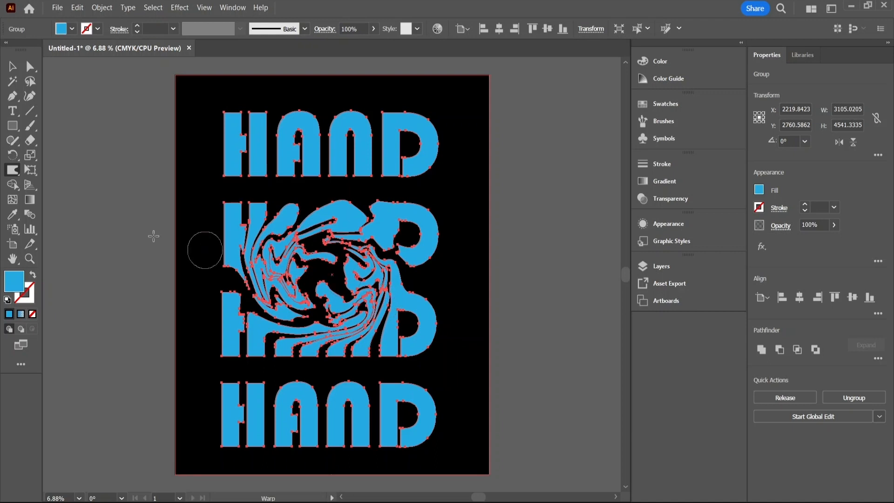
{"action": "left_click", "coordinate": [13, 66]}
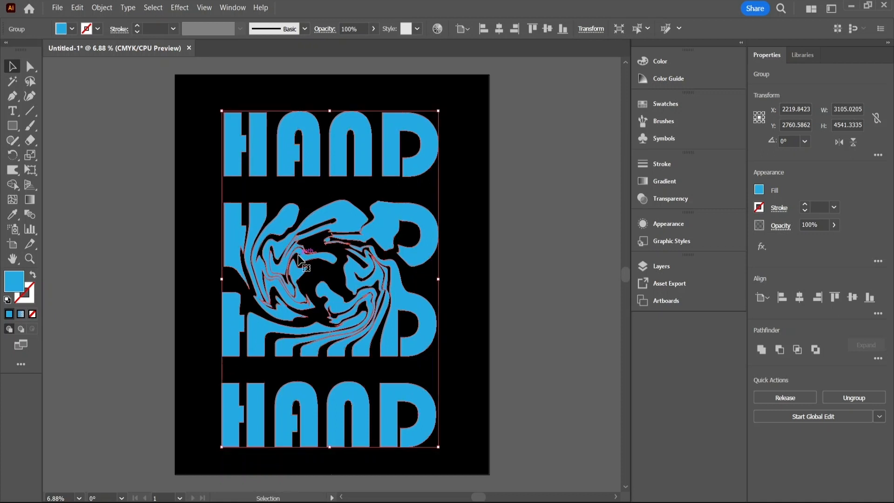
{"action": "left_click", "coordinate": [382, 246]}
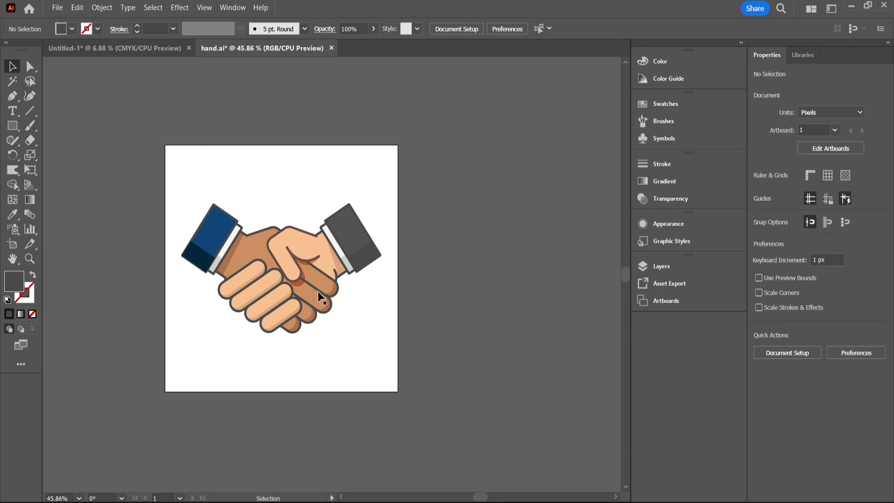
- Move the handshake illustration off the hand.ai artboard and copy it into the centre of the Untitled-1 design
{"action": "left_click", "coordinate": [258, 259]}
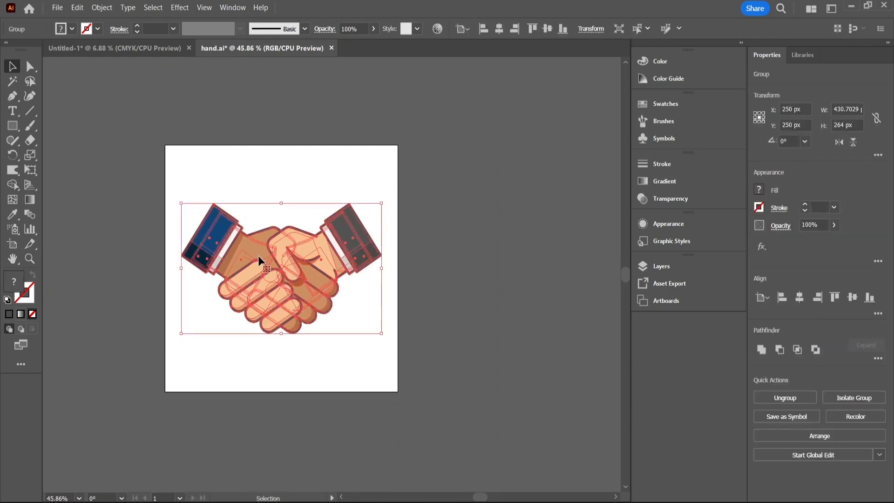
{"action": "left_click_drag", "start_coordinate": [269, 253], "coordinate": [494, 259]}
{"action": "left_click", "coordinate": [116, 49]}
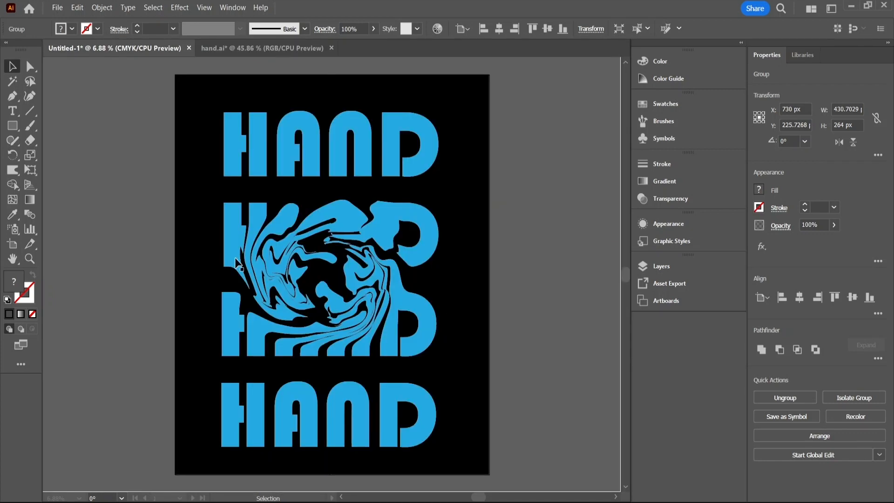
{"action": "left_click", "coordinate": [85, 169]}
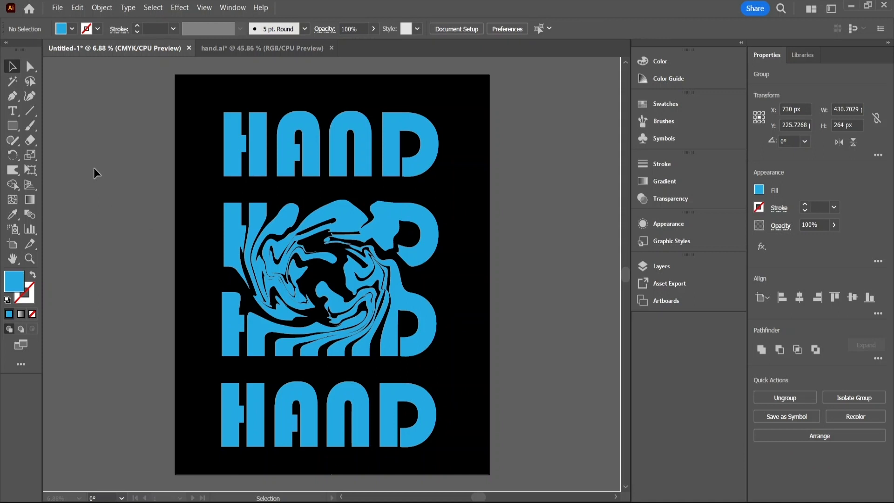
{"action": "key", "text": "ctrl+v"}
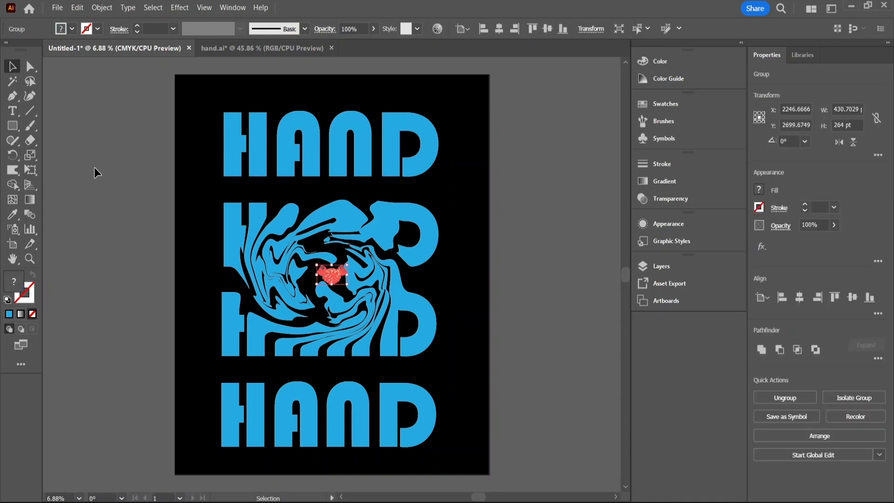
- Enlarge the handshake illustration to about 4256 x 2133 pt and centre it horizontally over the swirl in the middle of the artboard
{"action": "left_click_drag", "start_coordinate": [345, 284], "coordinate": [652, 322]}
{"action": "left_click_drag", "start_coordinate": [550, 289], "coordinate": [468, 208]}
{"action": "left_click_drag", "start_coordinate": [455, 239], "coordinate": [462, 250]}
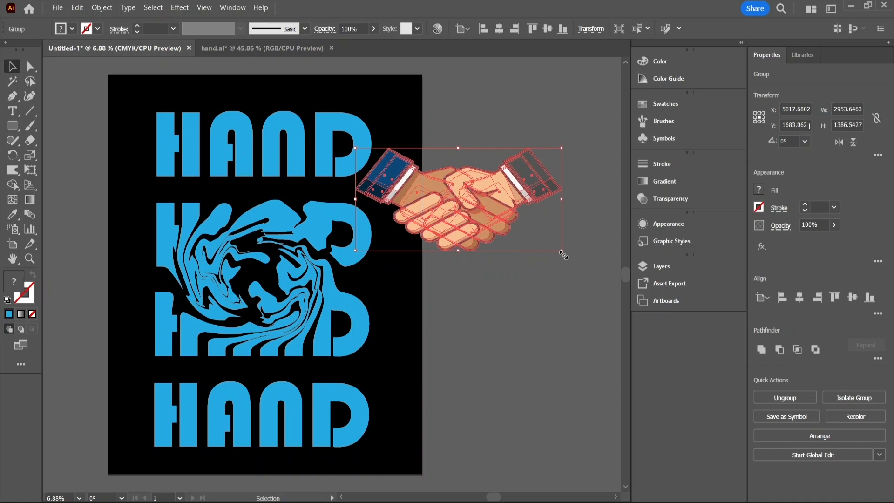
{"action": "left_click_drag", "start_coordinate": [561, 251], "coordinate": [629, 305]}
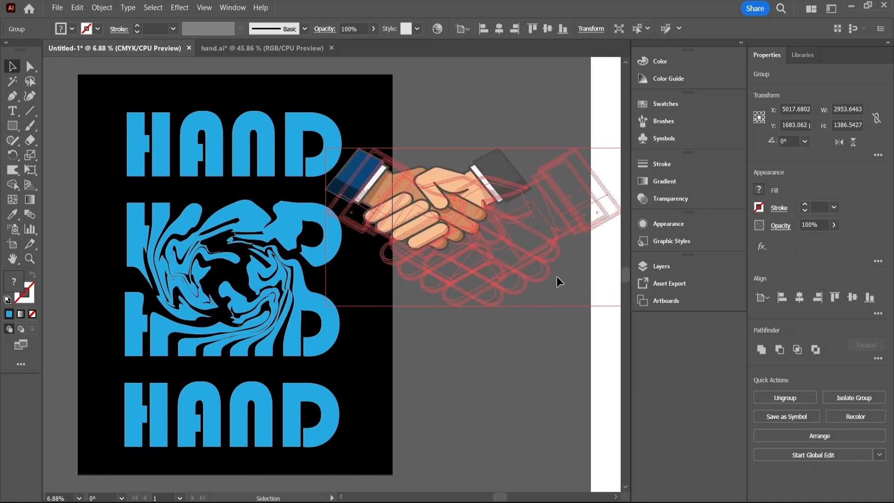
{"action": "left_click_drag", "start_coordinate": [507, 240], "coordinate": [272, 287]}
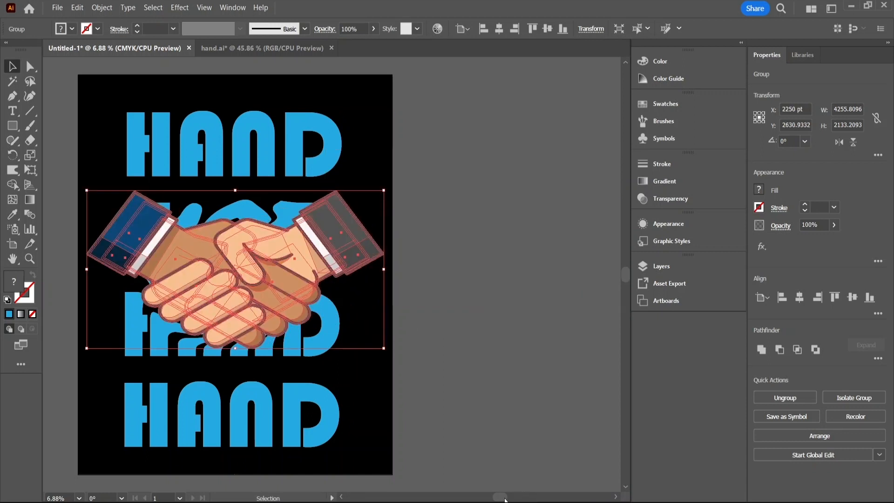
{"action": "left_click_drag", "start_coordinate": [501, 498], "coordinate": [472, 499]}
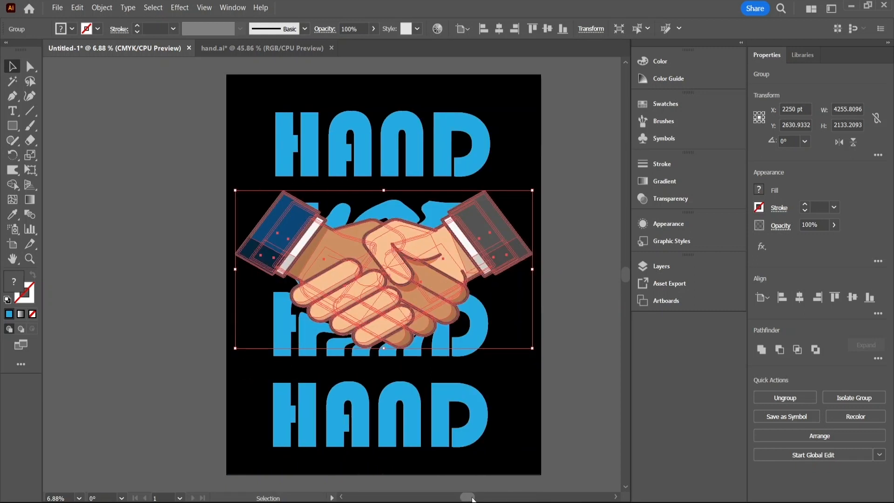
{"action": "left_click", "coordinate": [577, 294]}
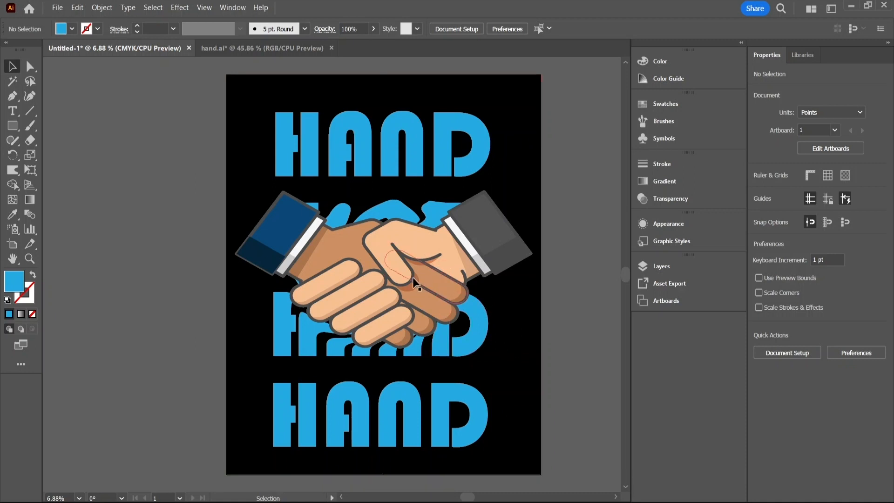
{"action": "left_click", "coordinate": [326, 243]}
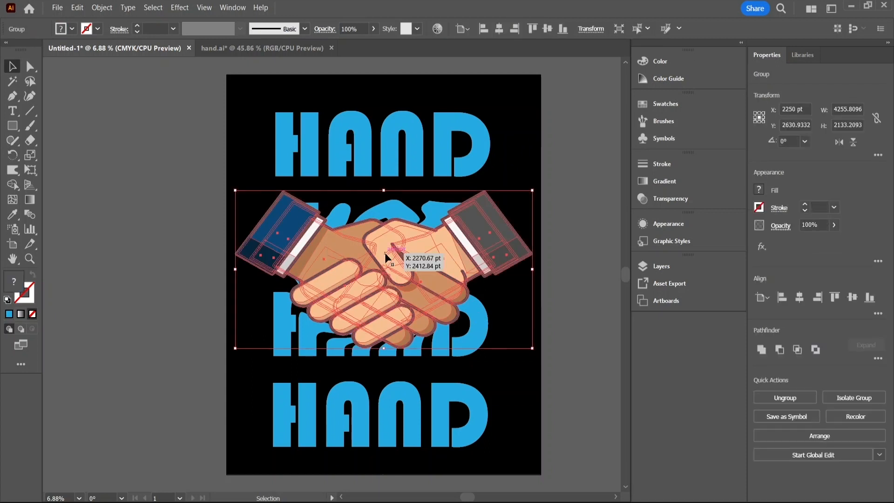
{"action": "left_click", "coordinate": [73, 29]}
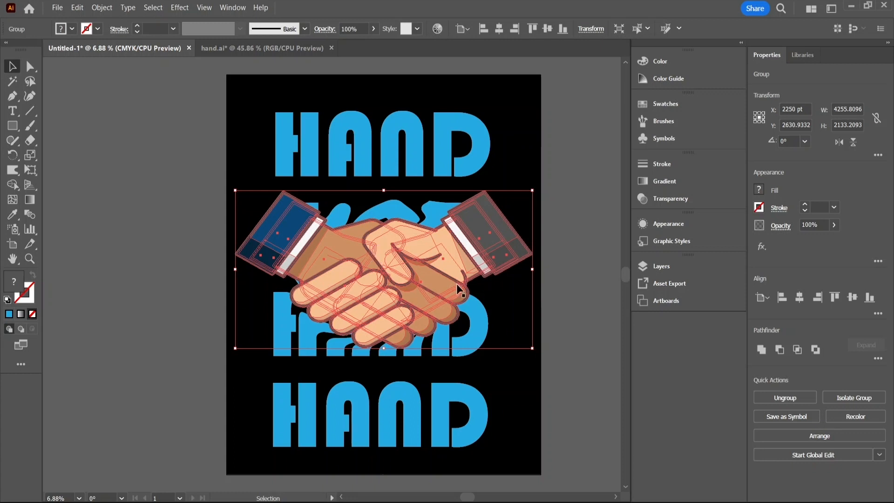
{"action": "left_click", "coordinate": [126, 83]}
{"action": "left_click", "coordinate": [73, 28]}
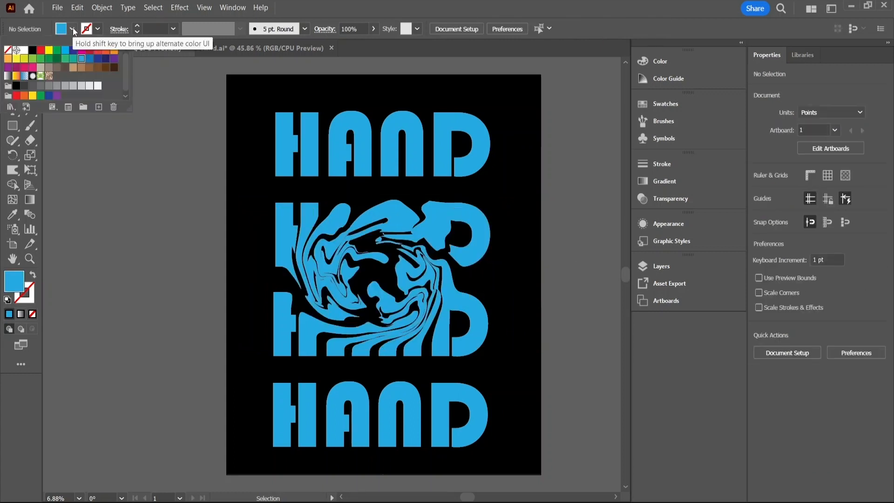
{"action": "left_click", "coordinate": [33, 50]}
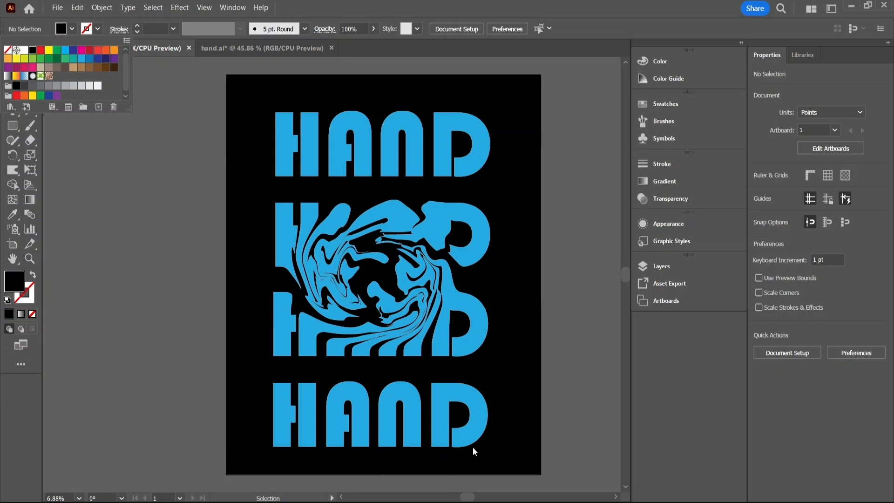
{"action": "left_click", "coordinate": [623, 279]}
{"action": "mouse_move", "coordinate": [625, 278]}
{"action": "left_mouse_down"}
{"action": "mouse_move", "coordinate": [619, 265]}
{"action": "mouse_move", "coordinate": [625, 271]}
{"action": "left_mouse_up"}
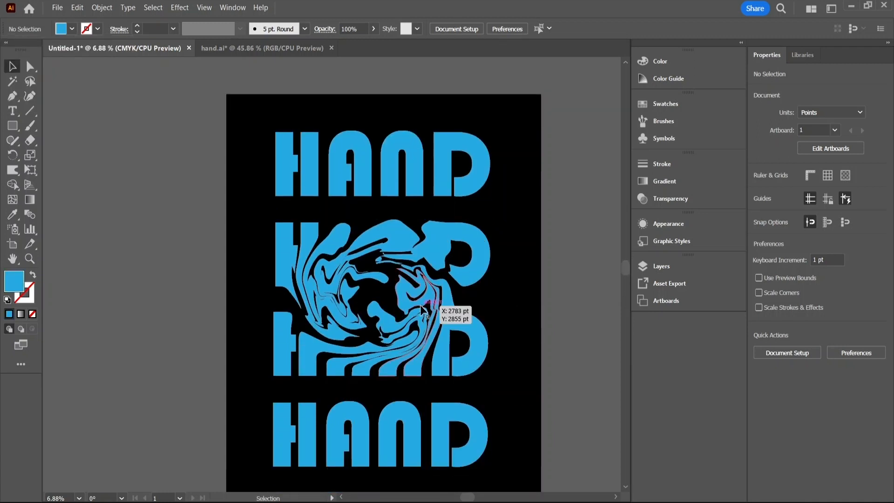
{"action": "key", "text": "ctrl+v"}
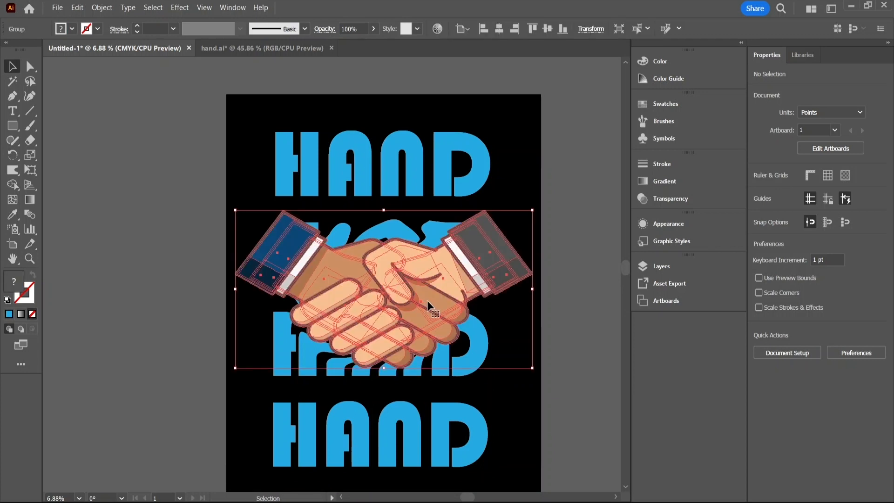
- Try filling the whole handshake illustration with solid black
{"action": "left_click", "coordinate": [561, 156]}
{"action": "left_click", "coordinate": [72, 29]}
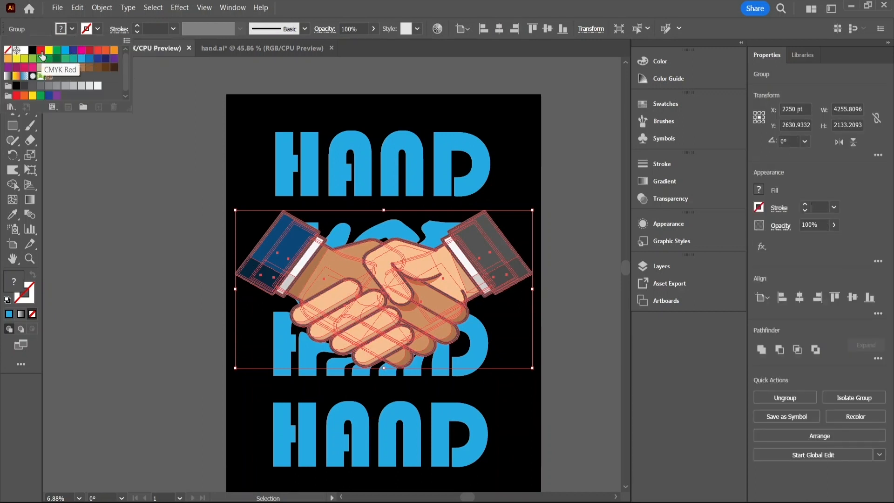
{"action": "left_click", "coordinate": [34, 51]}
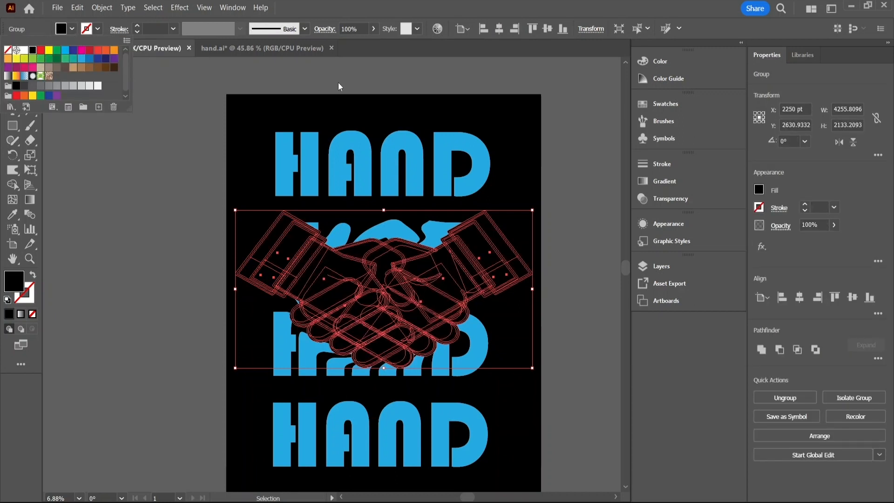
{"action": "left_click", "coordinate": [586, 109]}
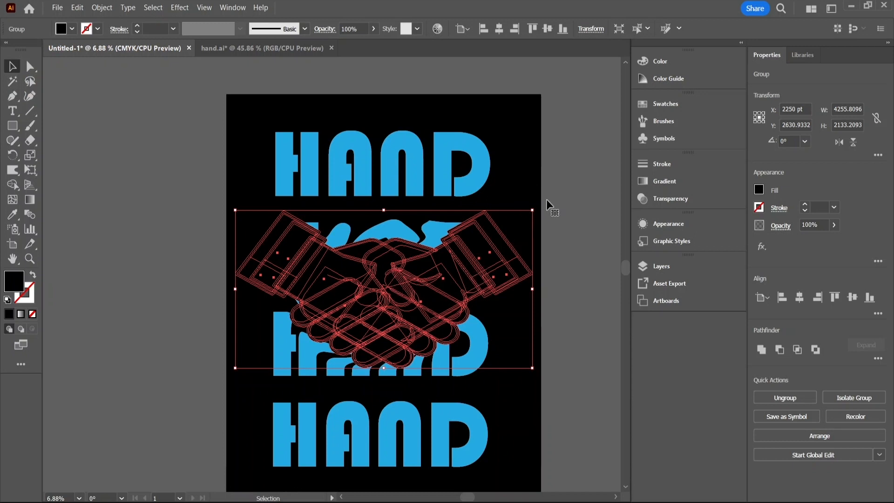
{"action": "left_click", "coordinate": [217, 161]}
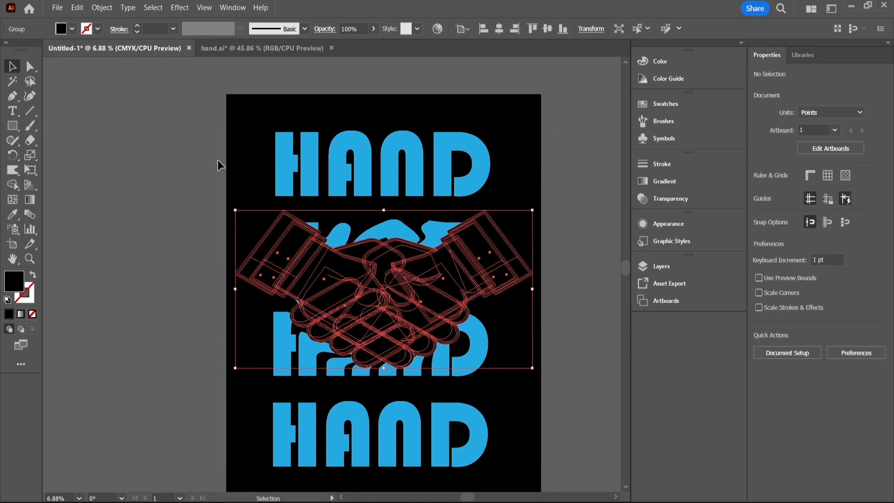
{"action": "left_click", "coordinate": [390, 275]}
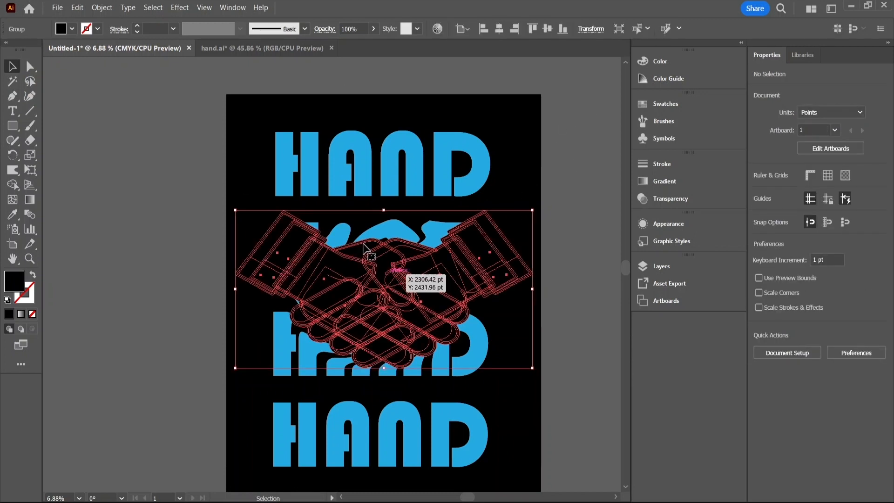
- Try no fill and the Registration swatch on the handshake, and undo the fill changes back to its original colours
{"action": "left_click", "coordinate": [72, 29]}
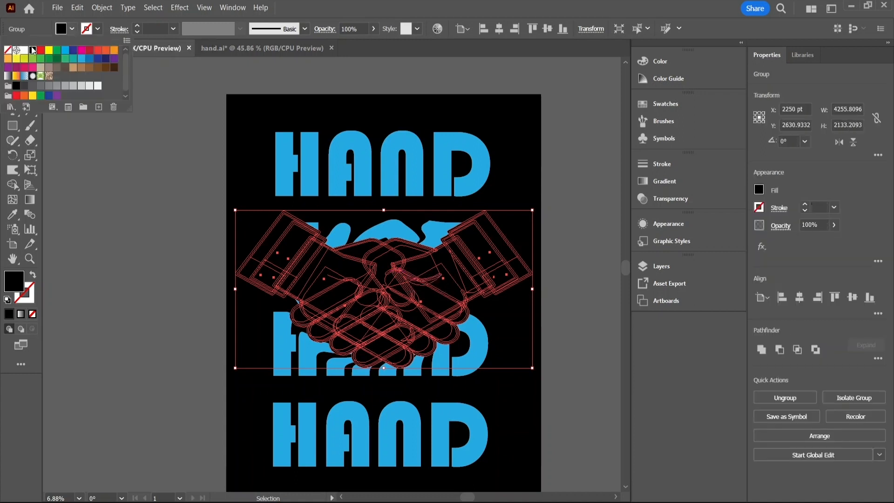
{"action": "left_click", "coordinate": [8, 50]}
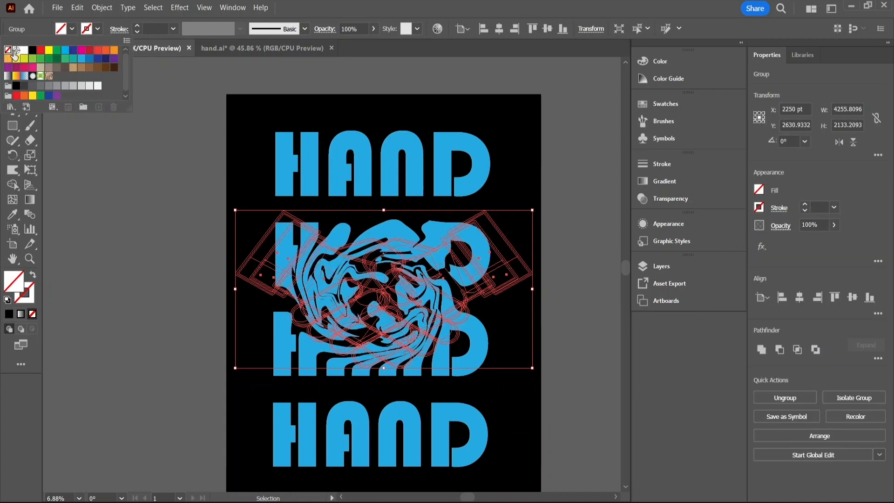
{"action": "left_click", "coordinate": [16, 50]}
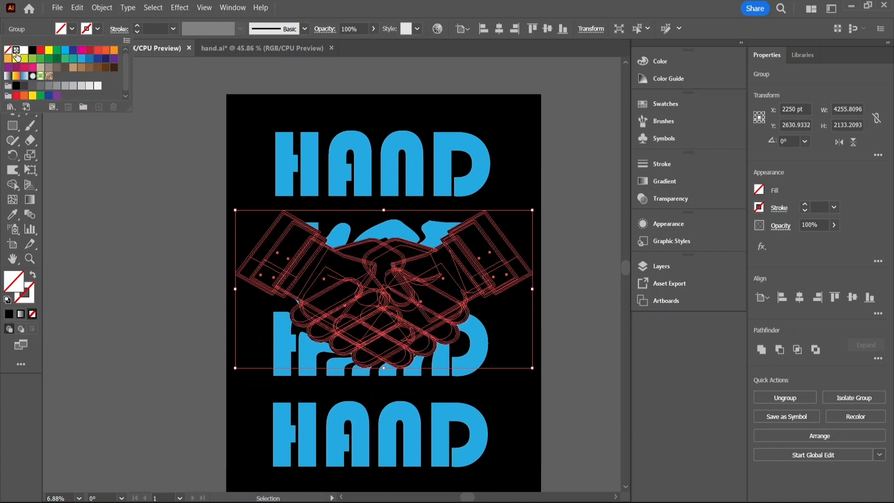
{"action": "left_click", "coordinate": [549, 122]}
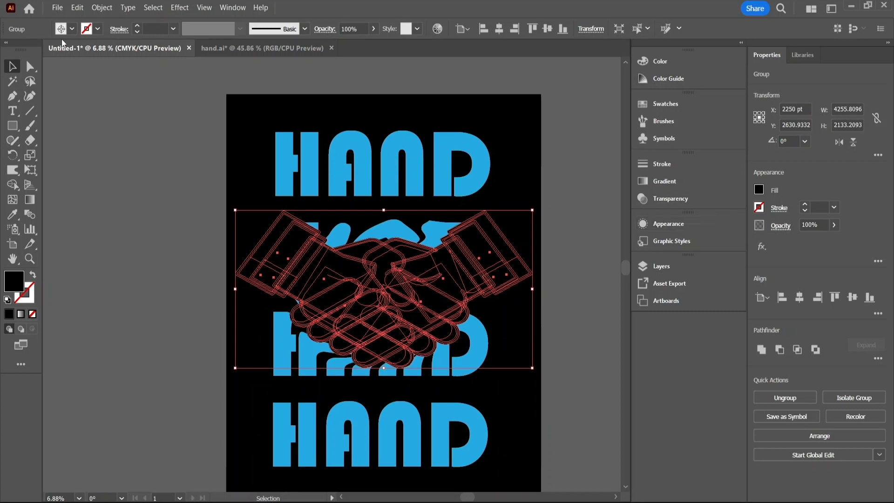
{"action": "key", "text": "slash"}
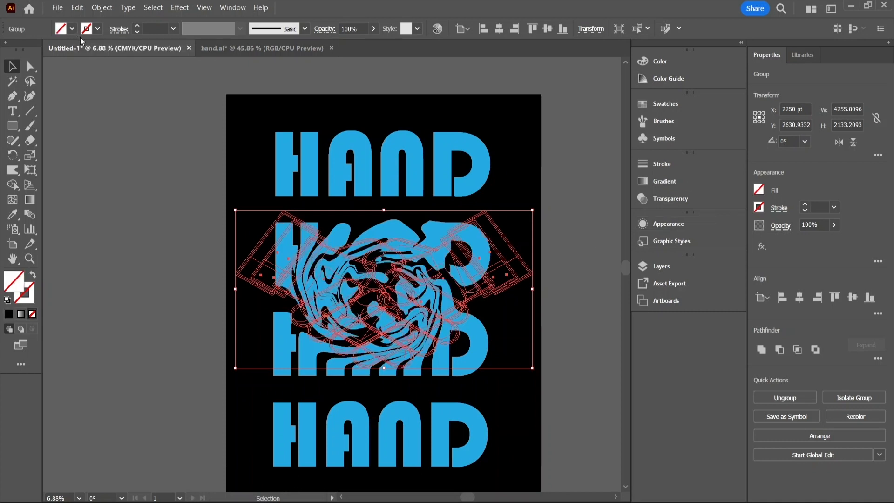
{"action": "key", "text": "ctrl+z"}
{"action": "key", "text": "ctrl+z"}
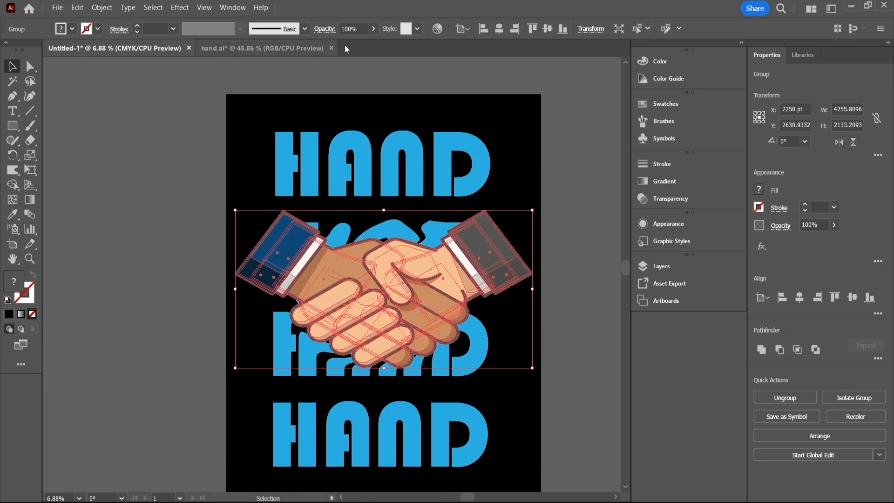
- Enlarge the handshake illustration to about 4935 x 2600 pt and reposition it over the centre of the swirl
{"action": "left_click", "coordinate": [565, 118]}
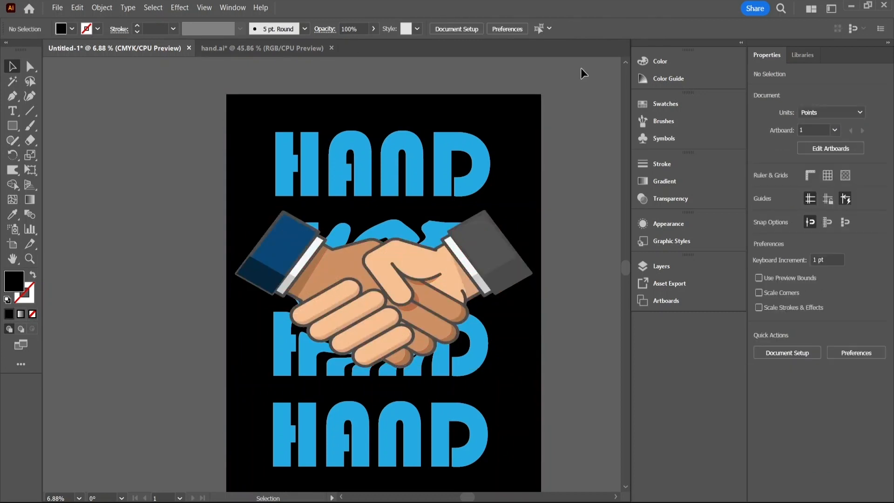
{"action": "left_click", "coordinate": [476, 257]}
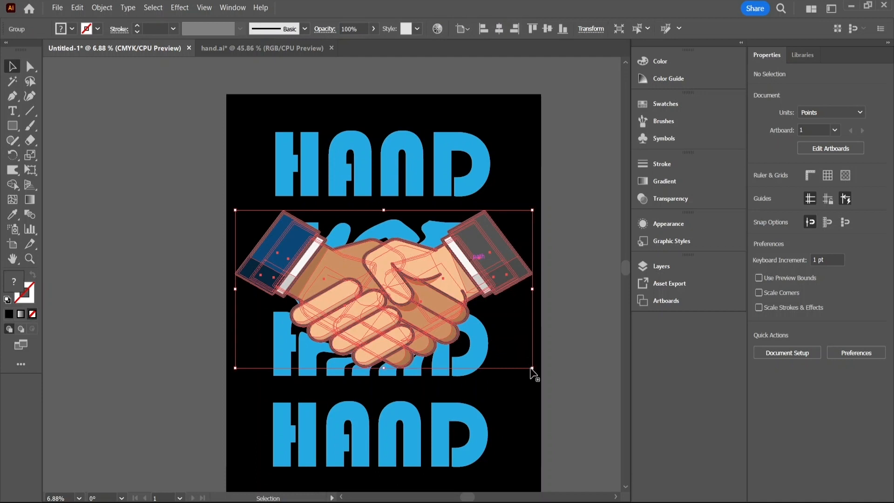
{"action": "left_click_drag", "start_coordinate": [530, 368], "coordinate": [580, 405]}
{"action": "left_click_drag", "start_coordinate": [438, 337], "coordinate": [403, 328]}
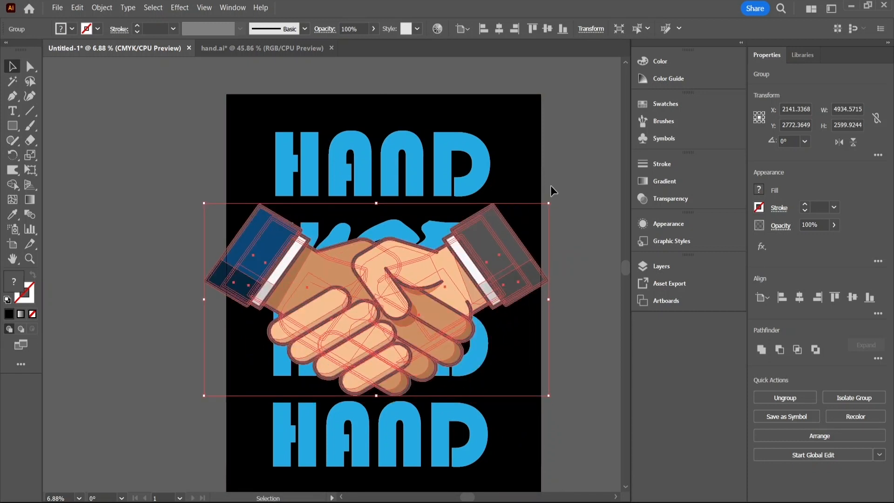
{"action": "left_click", "coordinate": [568, 169]}
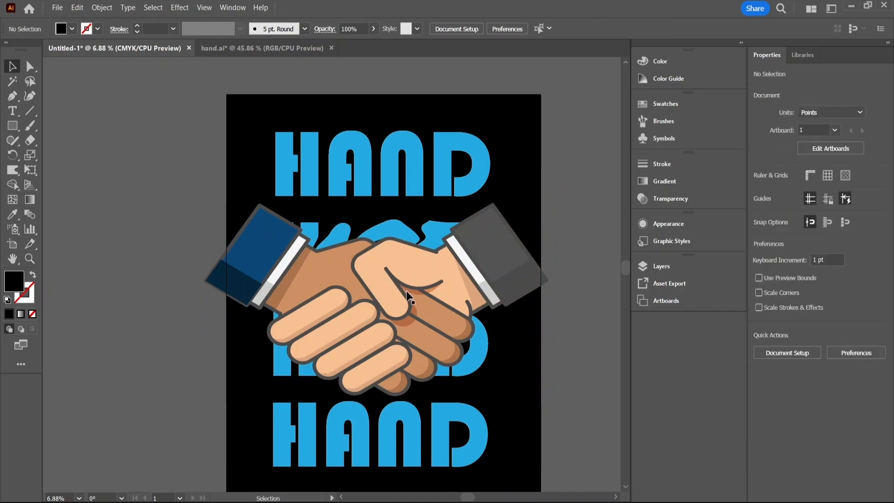
{"action": "left_click_drag", "start_coordinate": [406, 291], "coordinate": [411, 290]}
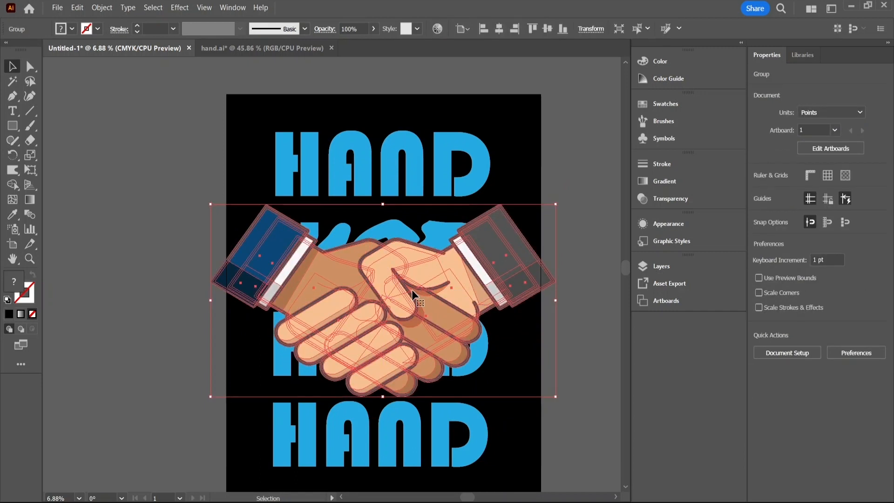